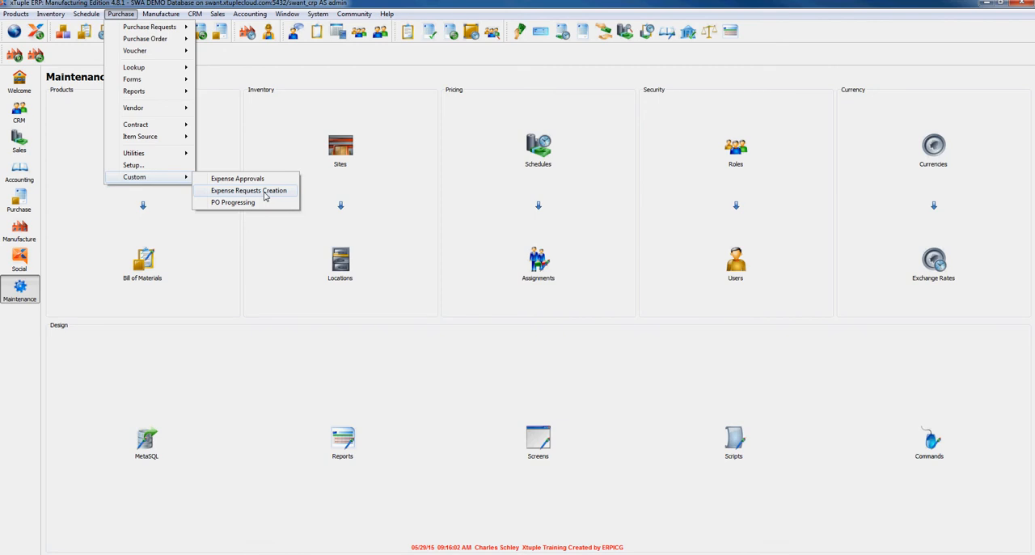
- Open the Expense Requests Creation window, reposition it and enlarge it to show more columns
left_click(263, 192)
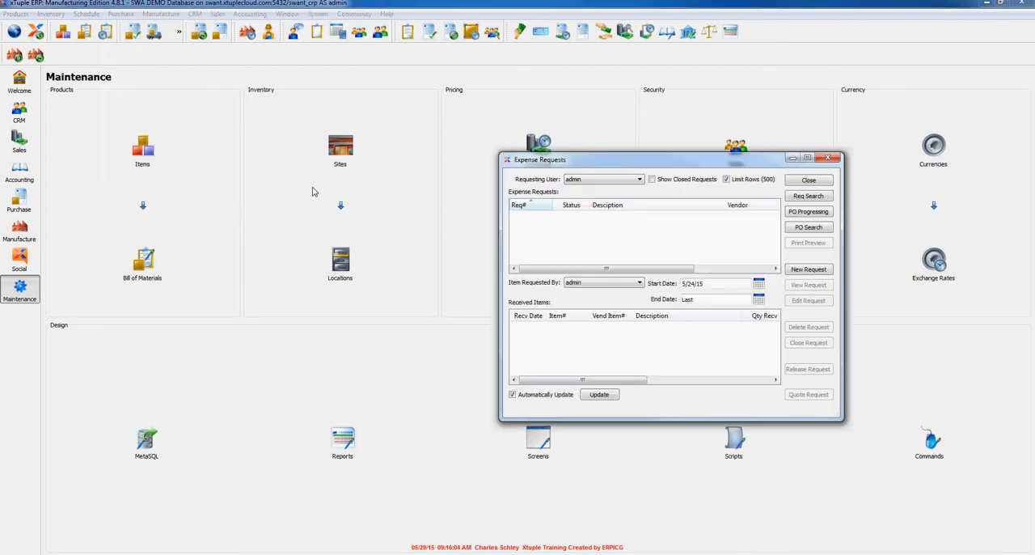
left_click_drag(689, 165, 433, 123)
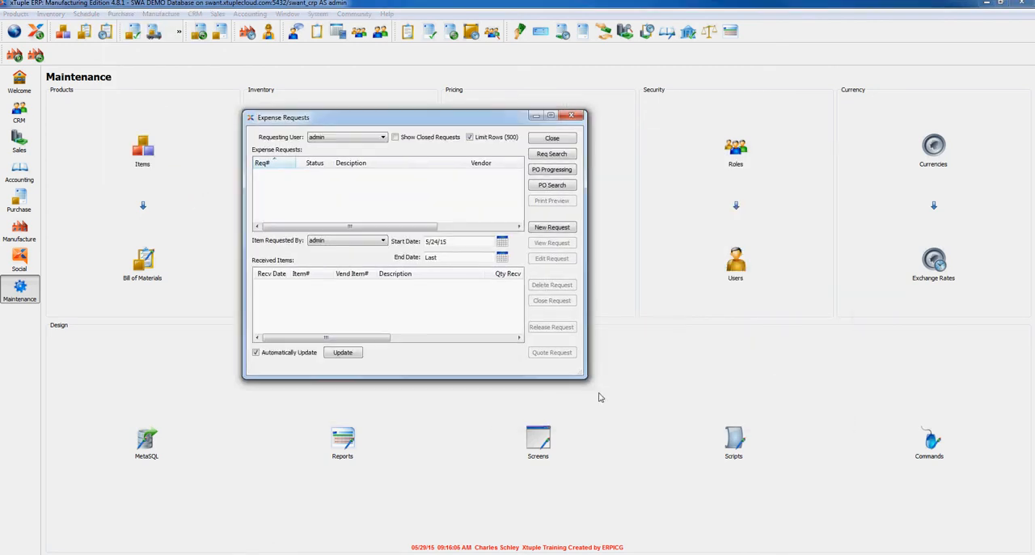
left_click_drag(586, 376, 735, 421)
- Create a new expense request with the description TEST RFQ, leaving the vendor and notes empty
left_click(711, 239)
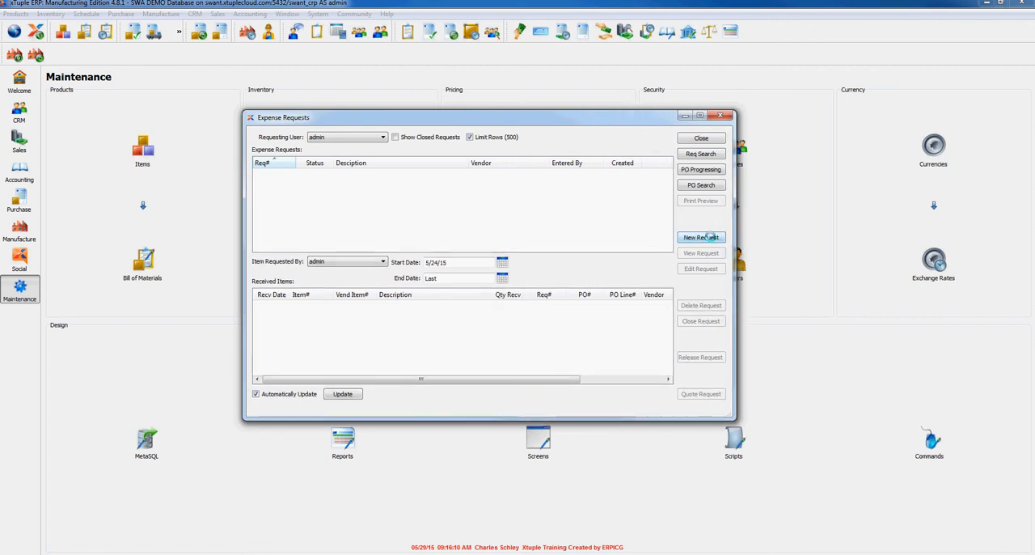
left_click(441, 173)
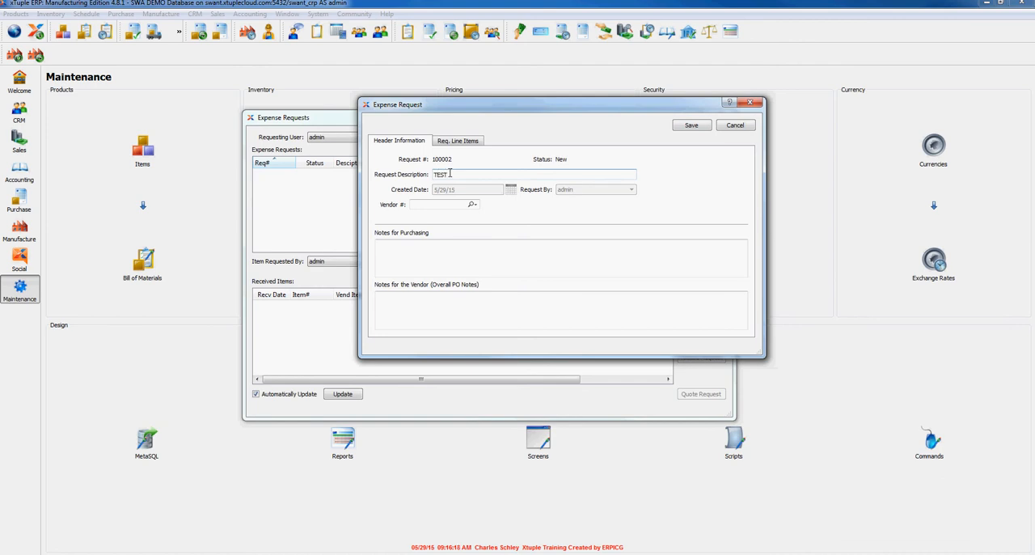
key("Tab")
left_click(424, 248)
left_click(412, 301)
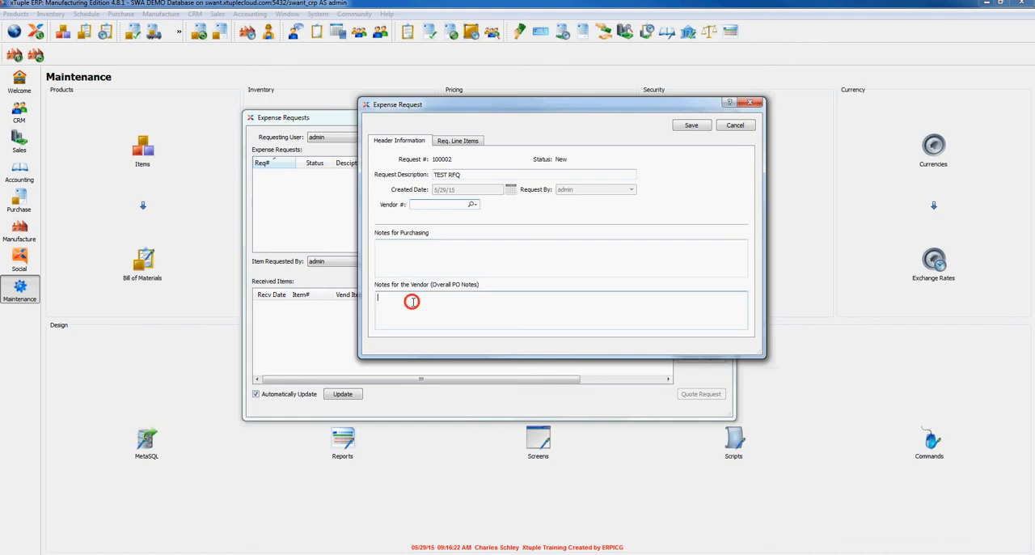
- Add an Inventory line item to the request and assign it to the project TEST PROGRAM
left_click(457, 141)
left_click(727, 158)
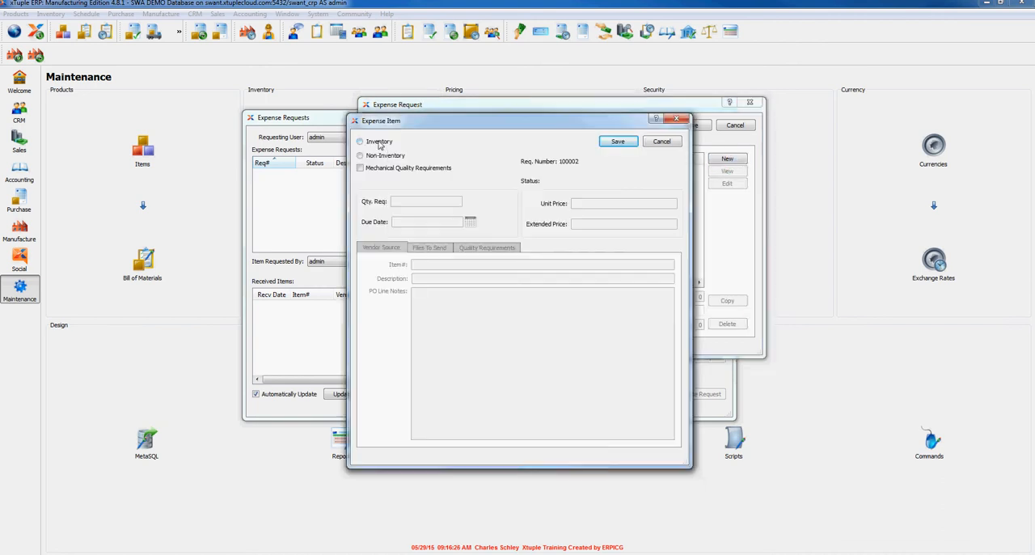
left_click(372, 144)
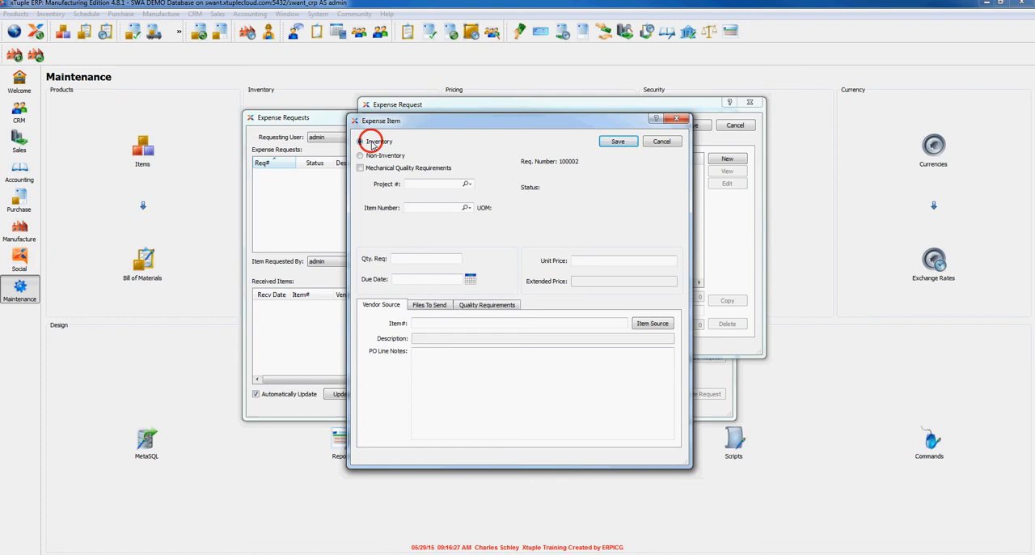
left_click(408, 184)
type("t")
left_click(453, 194)
left_click(437, 209)
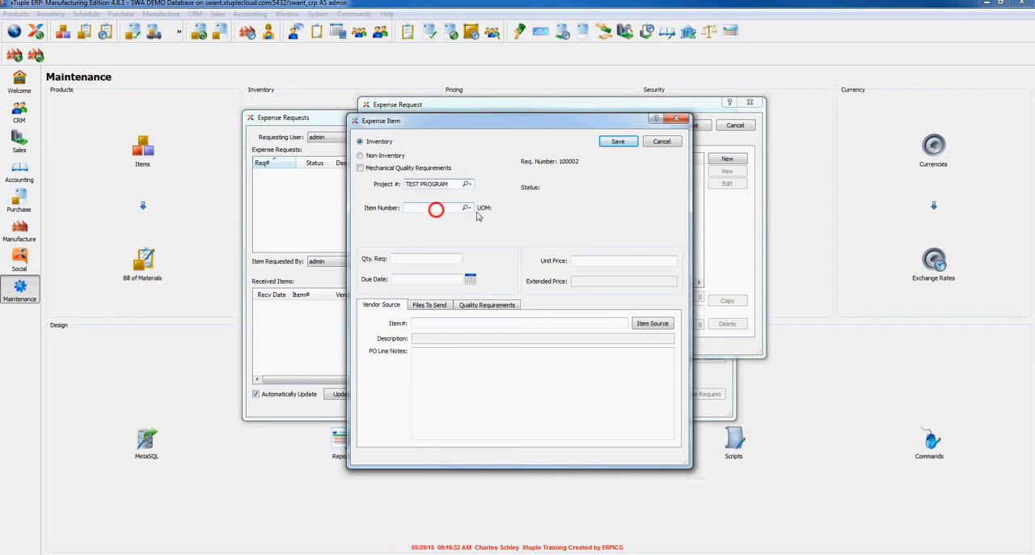
left_click(469, 207)
left_click(497, 213)
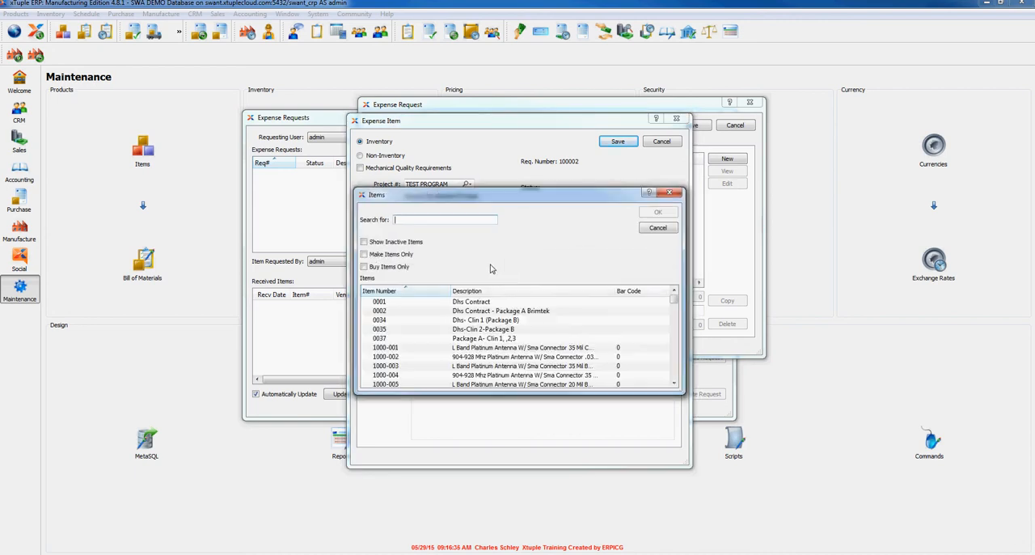
type("150-1")
key("Return")
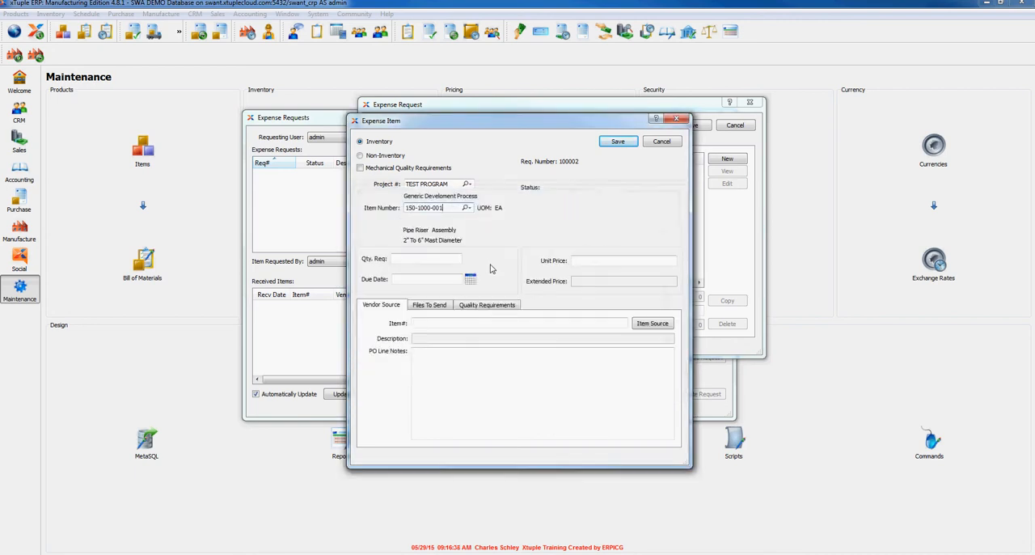
- Set the line's quantity to 12, unit price to 1.2 and due date to 5/31/15, and save the line and the request
left_click(436, 260)
type("12")
key("Tab")
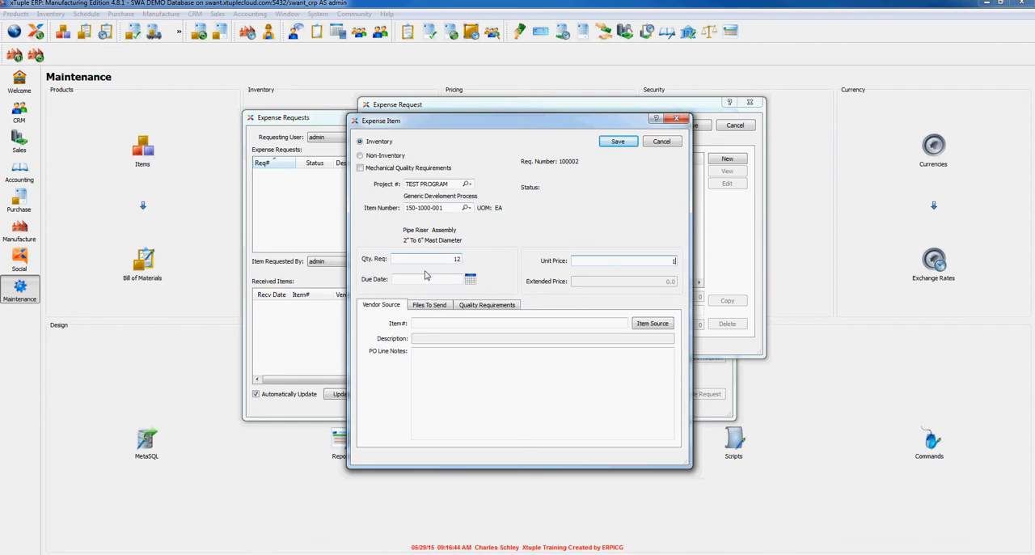
type("1.2")
left_click(426, 278)
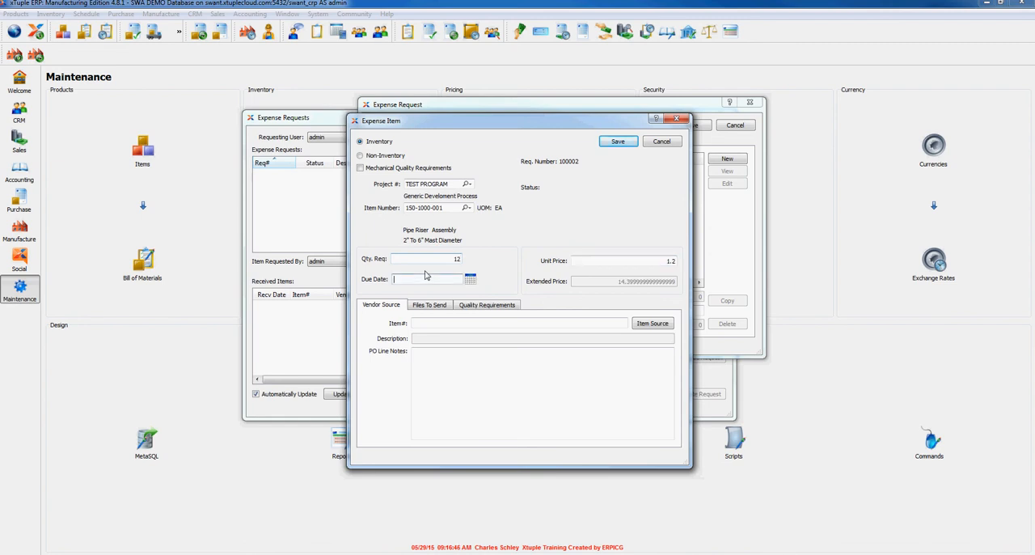
type("+2")
key("Tab")
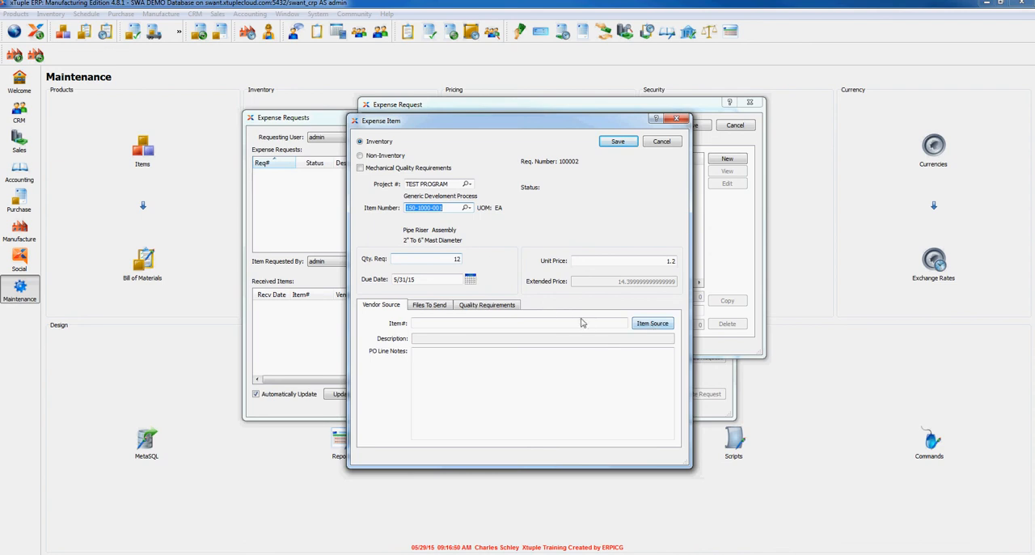
left_click(616, 142)
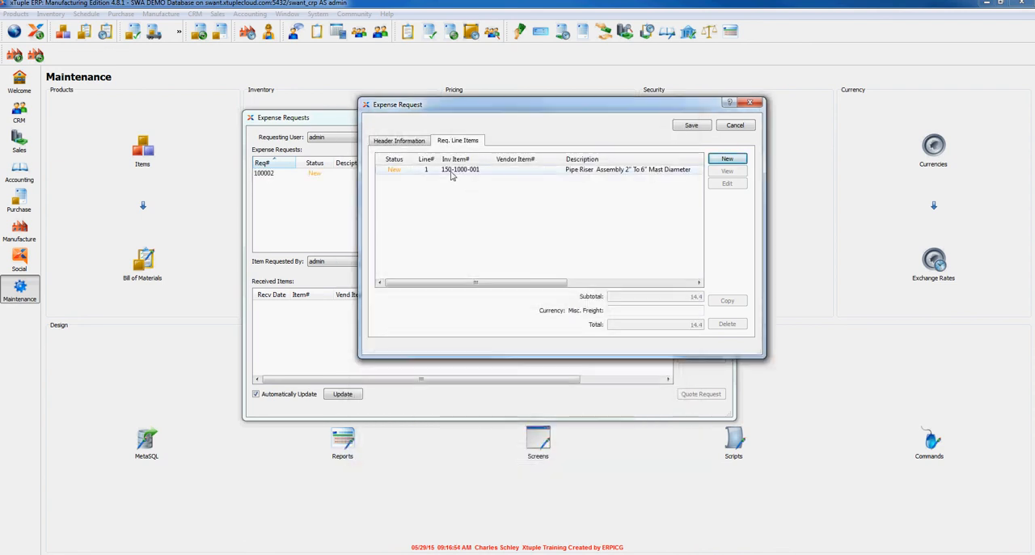
left_click(689, 128)
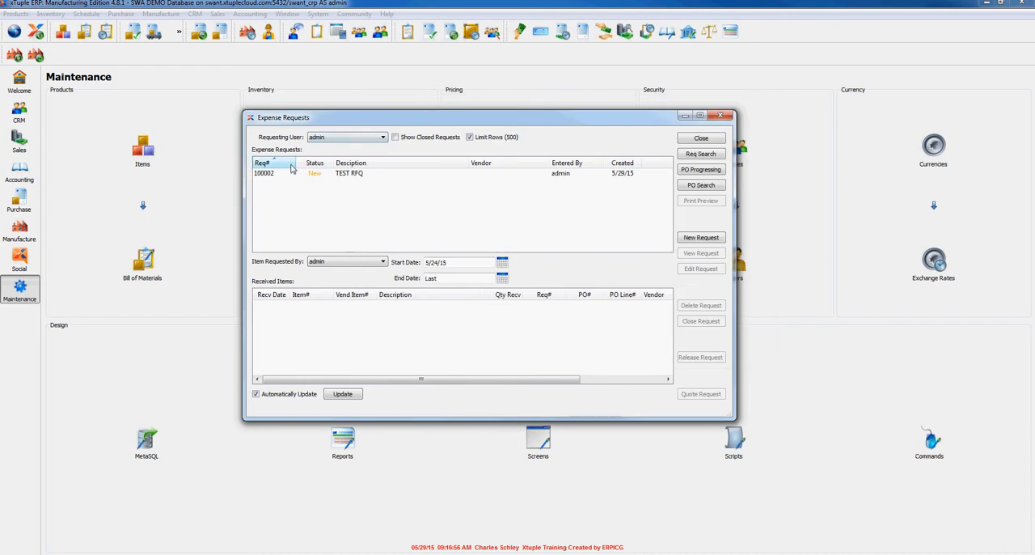
left_click(344, 174)
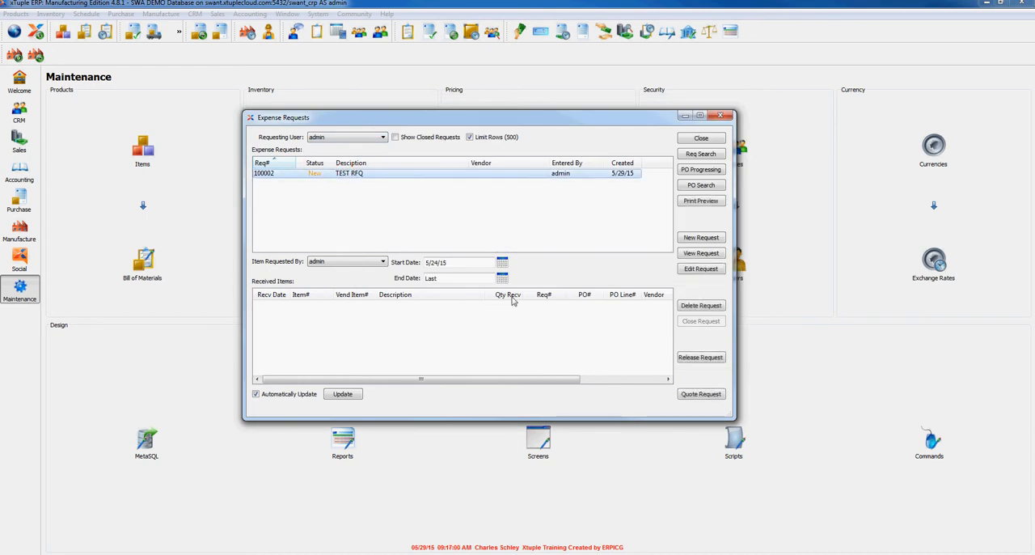
left_click(708, 397)
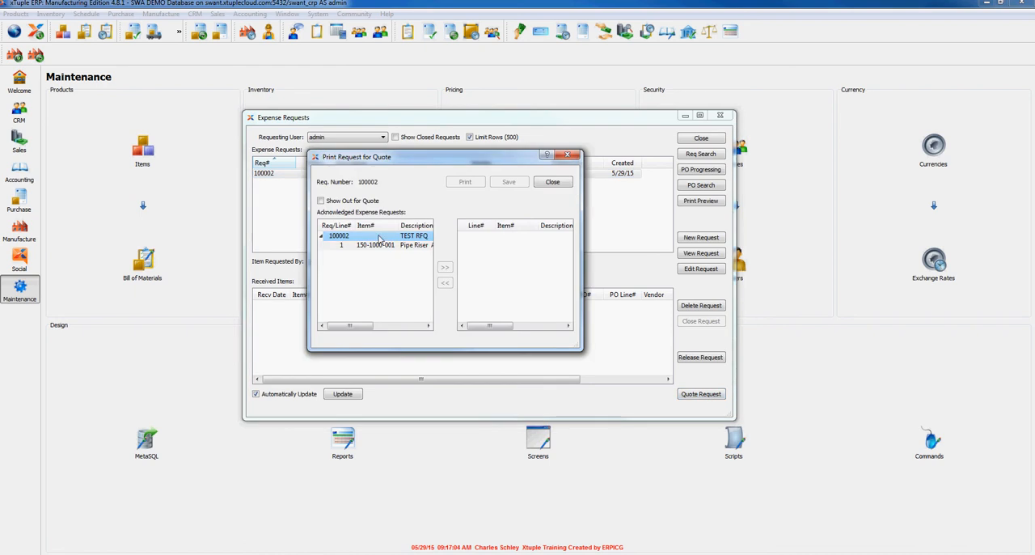
left_click(360, 245)
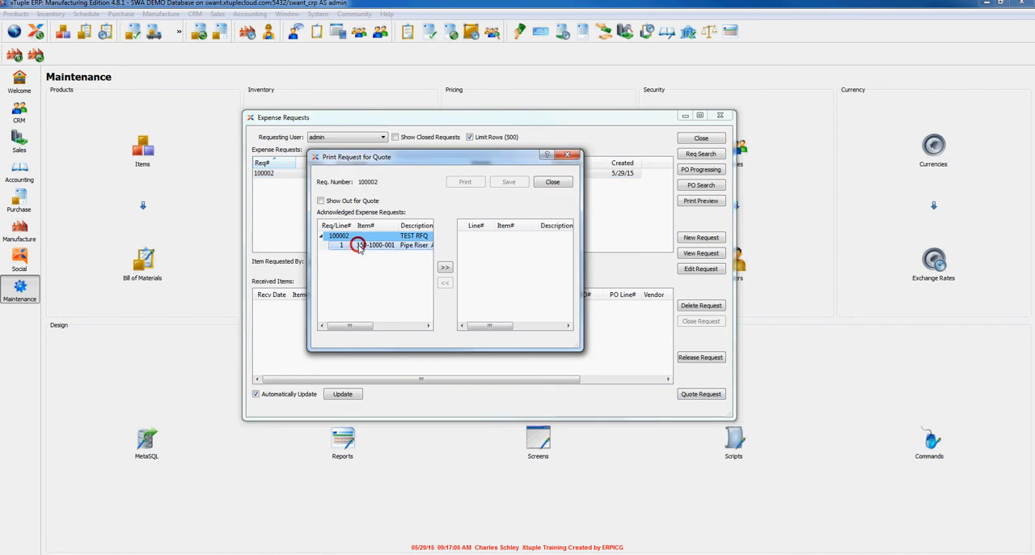
left_click(444, 267)
- Print the request for quote as a PDF with the doPDF v7 printer, keeping the suggested file name
left_click(467, 182)
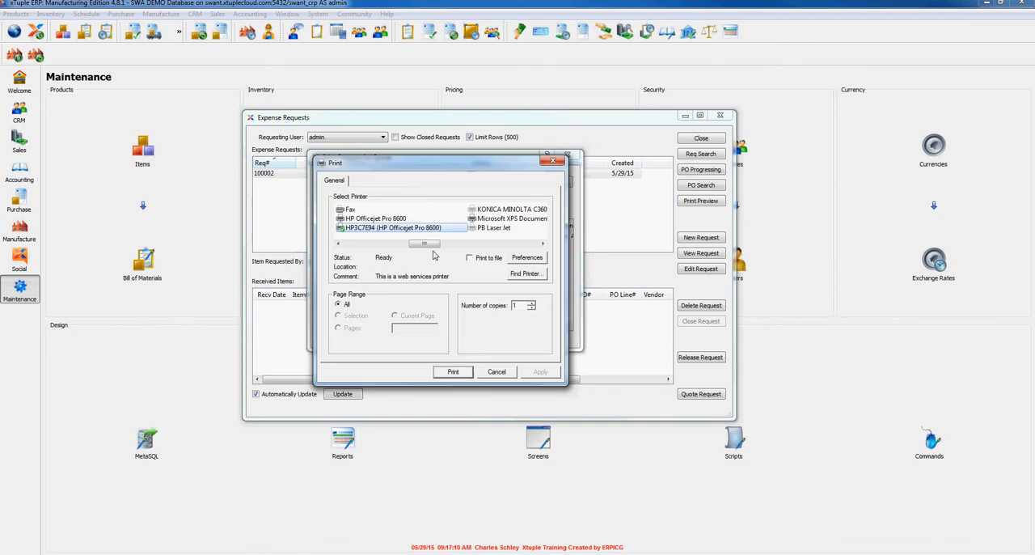
left_click(422, 243)
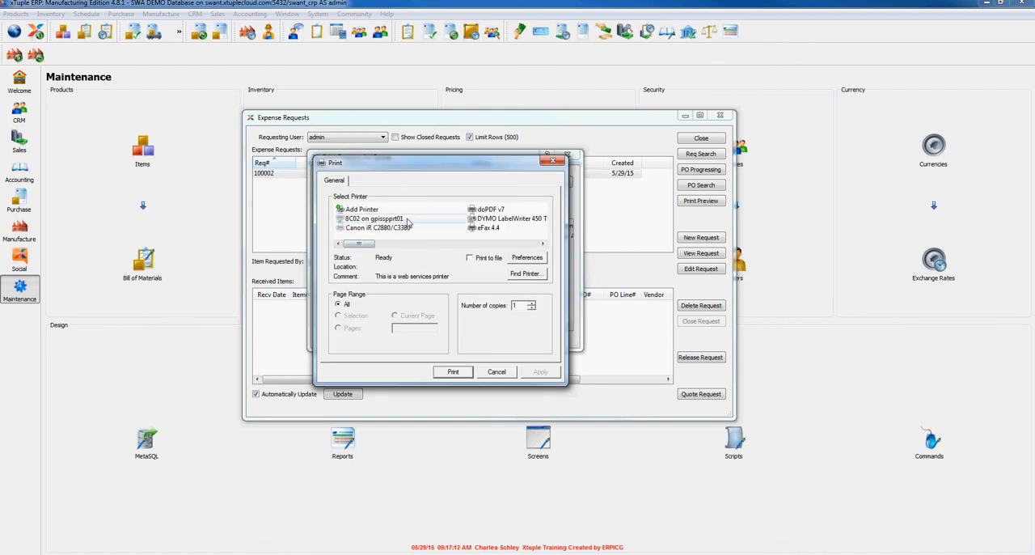
left_click(489, 208)
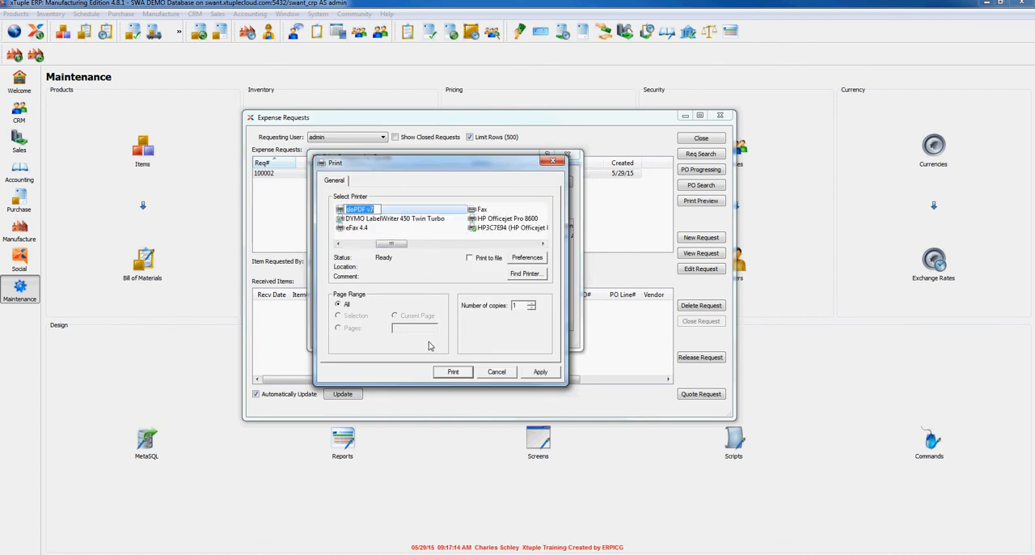
left_click(452, 373)
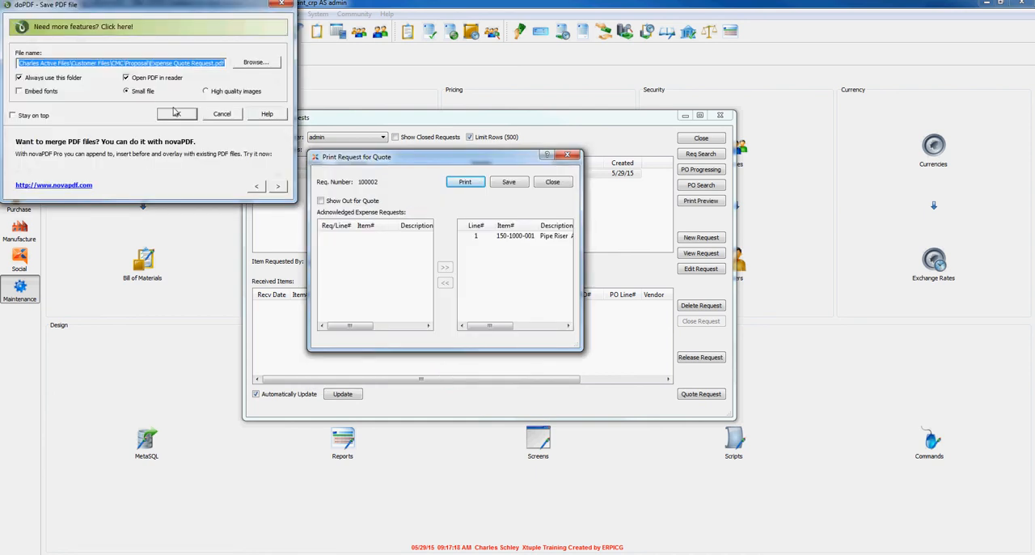
left_click(175, 114)
left_click(176, 116)
left_click(568, 293)
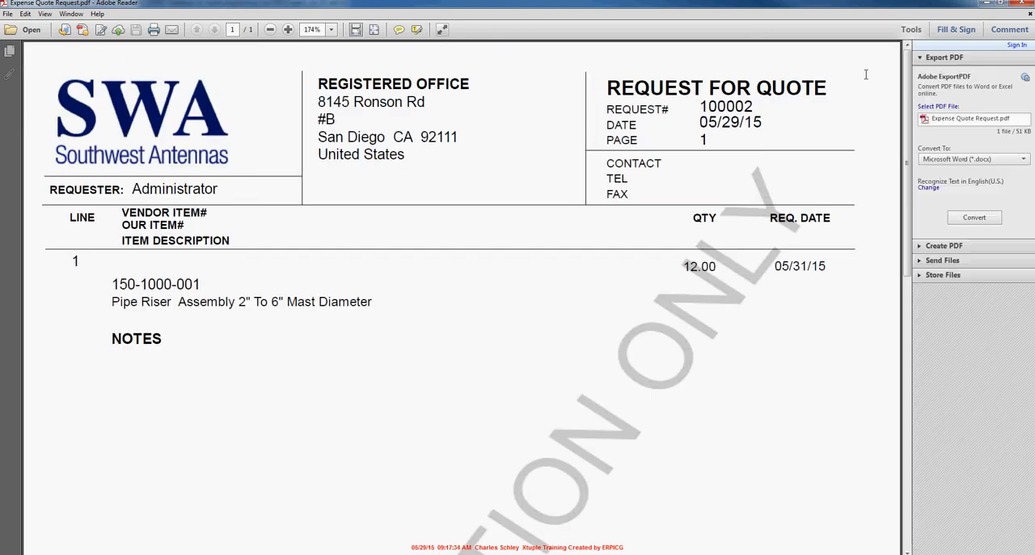
- Close the quote PDF and save the request for quote
left_click(1022, 3)
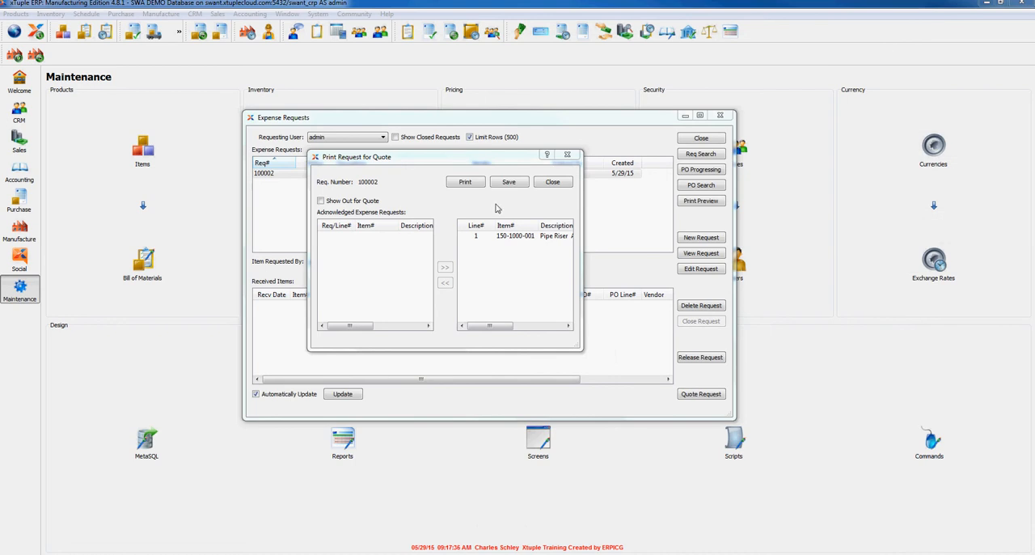
left_click(509, 182)
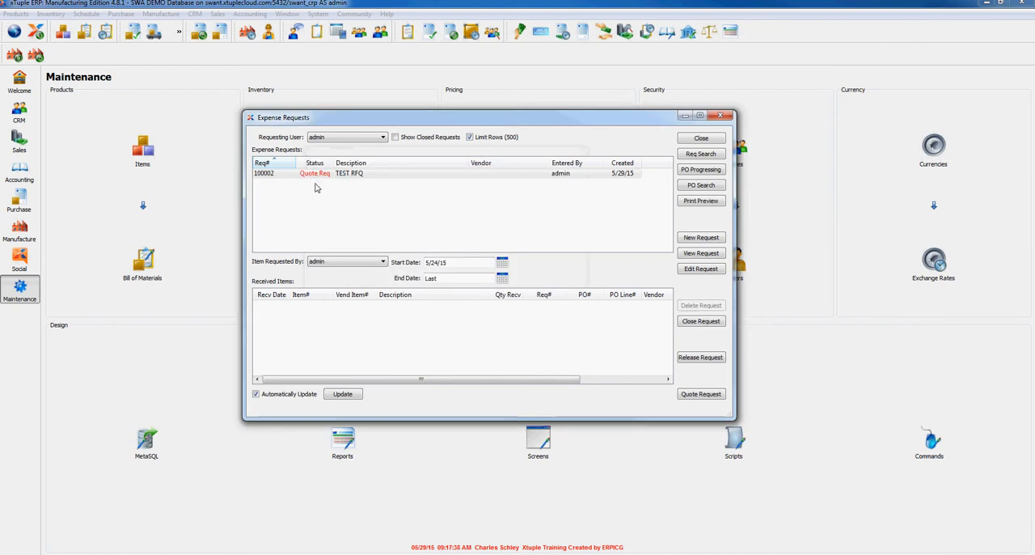
left_click(316, 178)
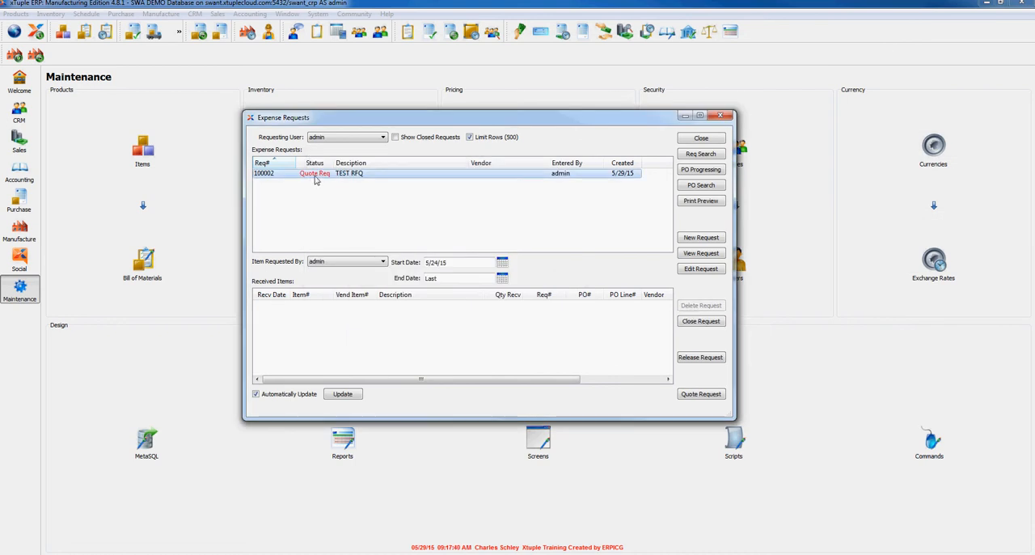
- Open the TEST RFQ request for editing and set its vendor to 3M AEROSPACE DIVISION
left_click(492, 175)
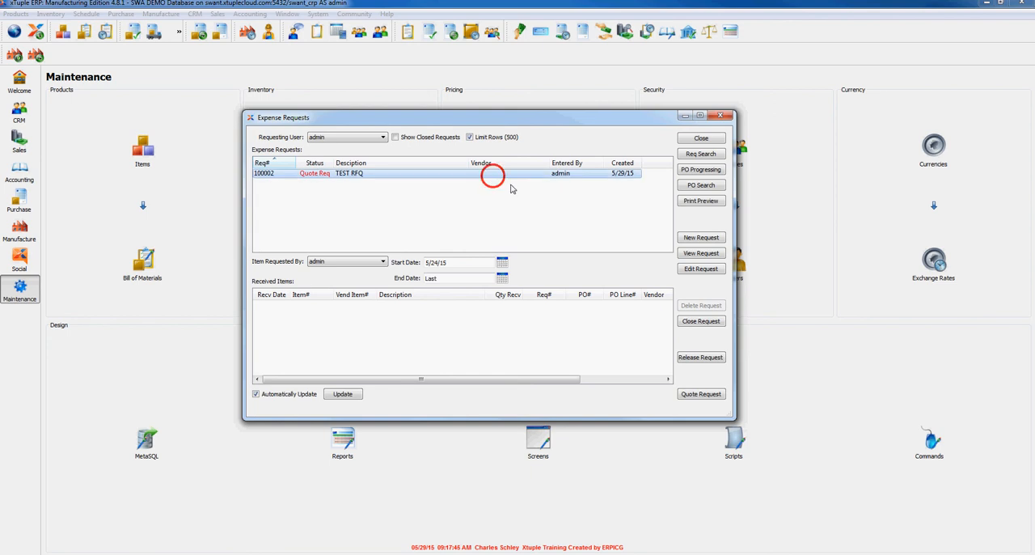
left_click(704, 271)
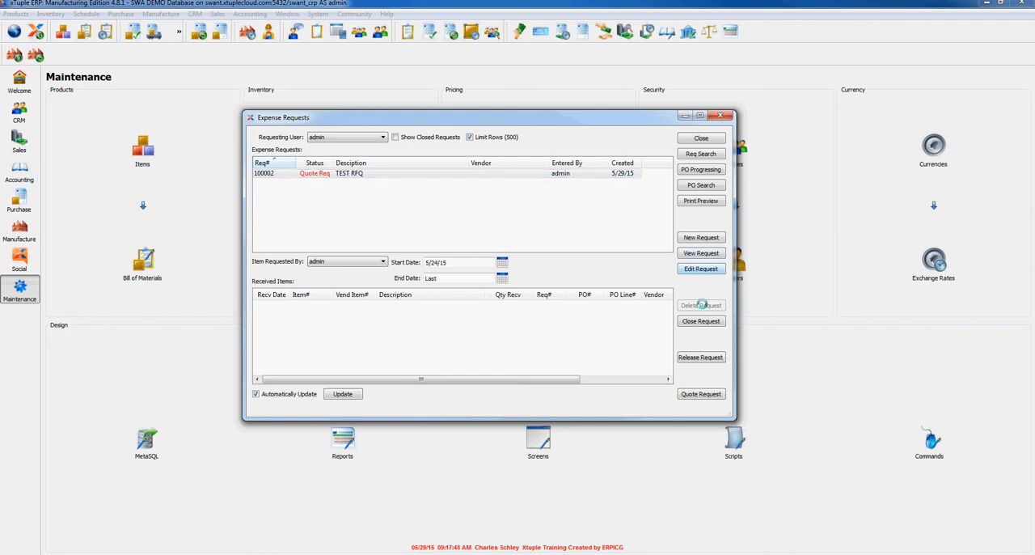
left_click(445, 206)
left_click(405, 270)
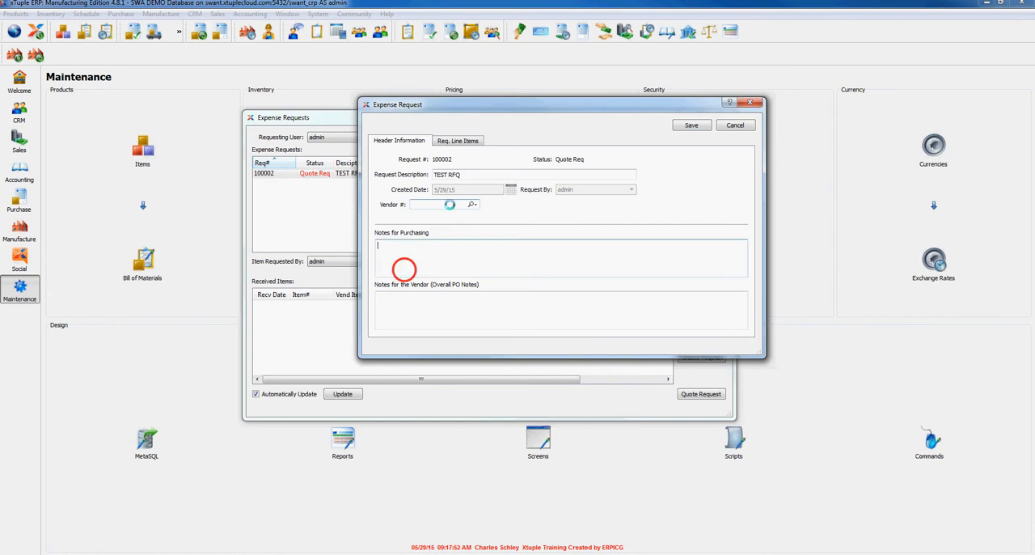
left_click(451, 203)
left_click(477, 203)
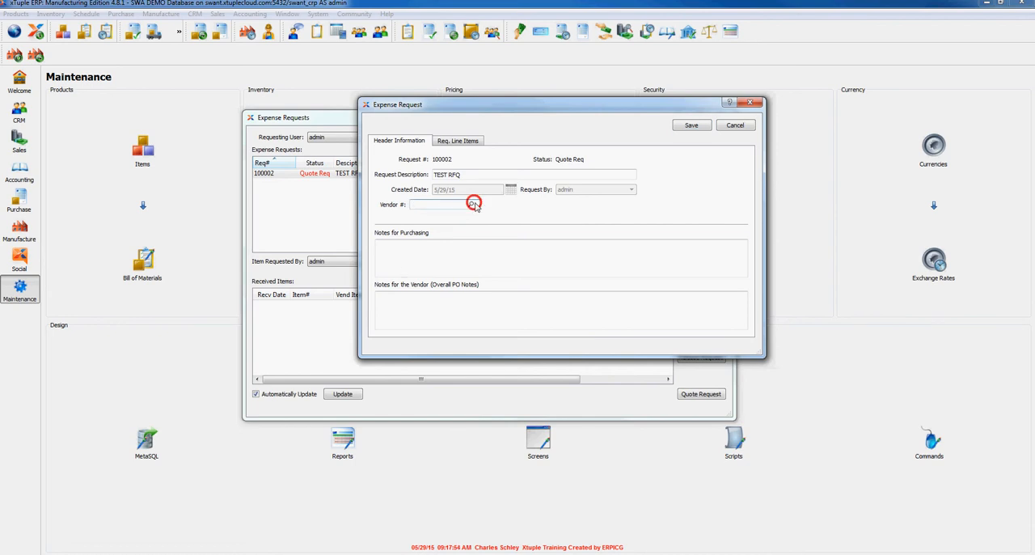
left_click(489, 212)
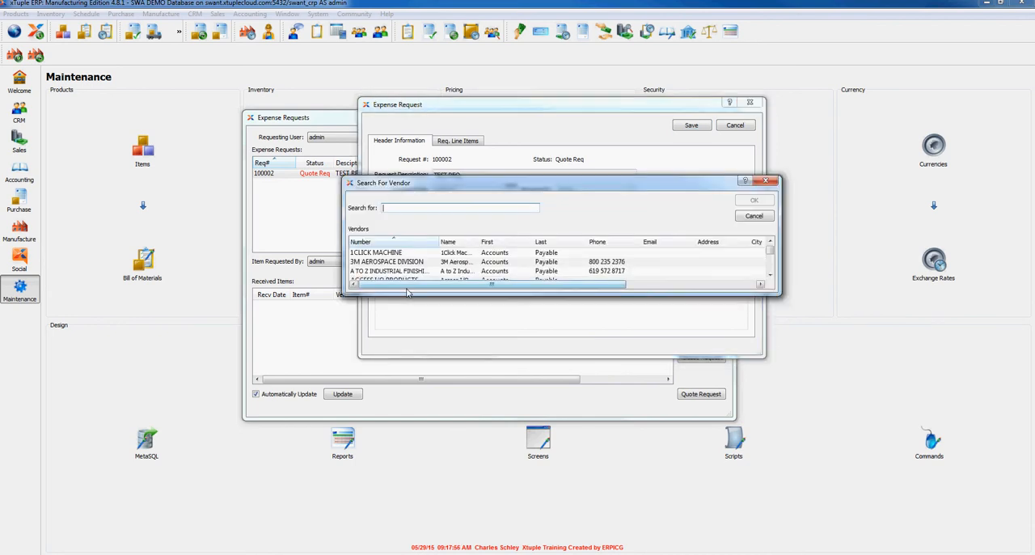
left_click_drag(407, 296, 407, 329)
left_click(387, 263)
double_click(387, 263)
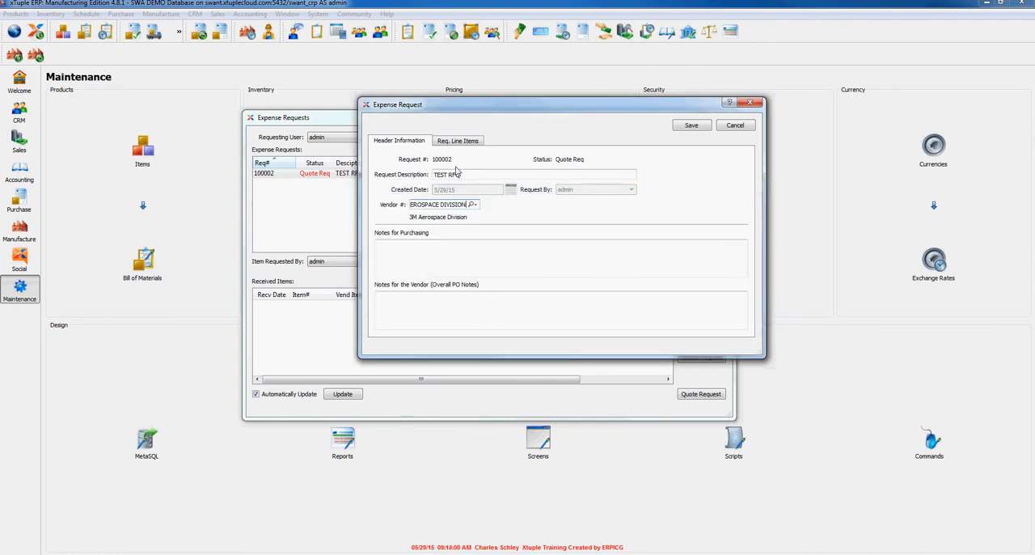
- Replace the request description with "Please Buy this" and check the request's line items
left_click_drag(469, 175, 402, 178)
type("Please Buy this")
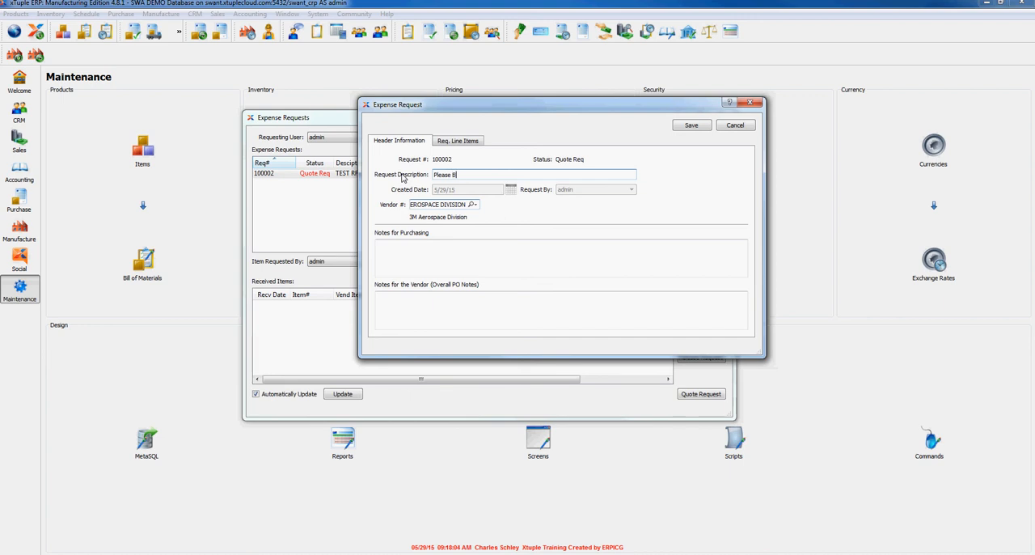
left_click(458, 141)
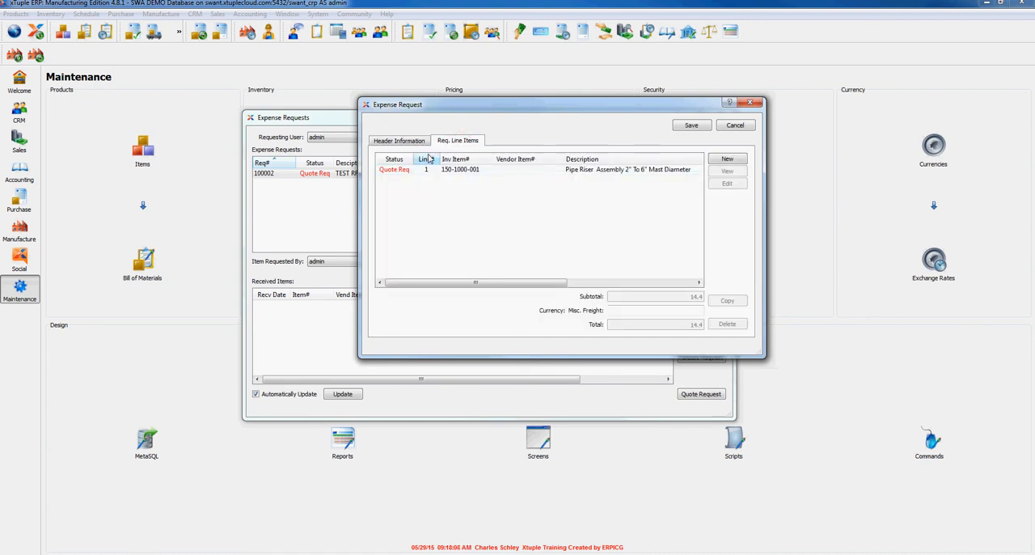
left_click(399, 141)
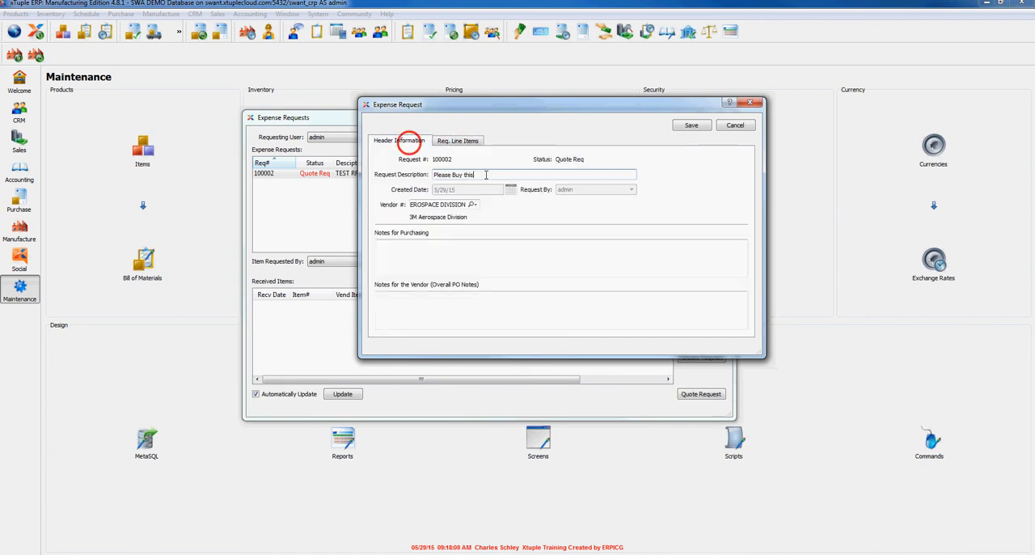
- Save the updated expense request and close the list of expense requests
left_click(691, 127)
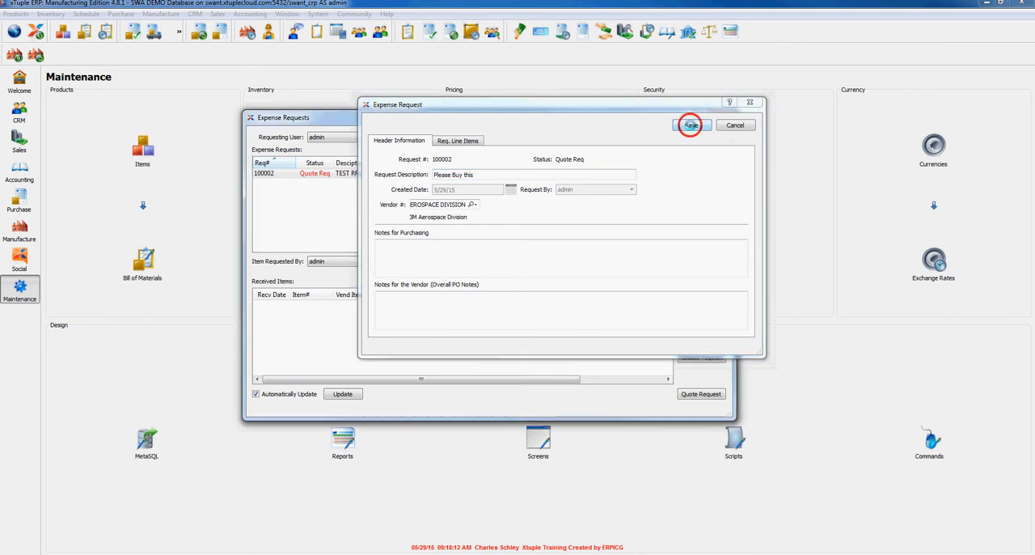
left_click(412, 179)
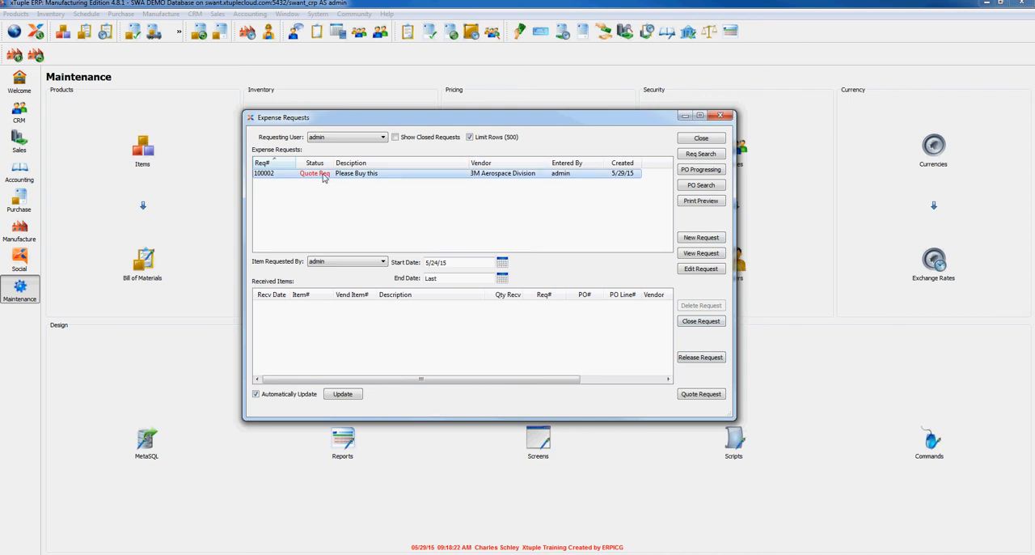
left_click(702, 139)
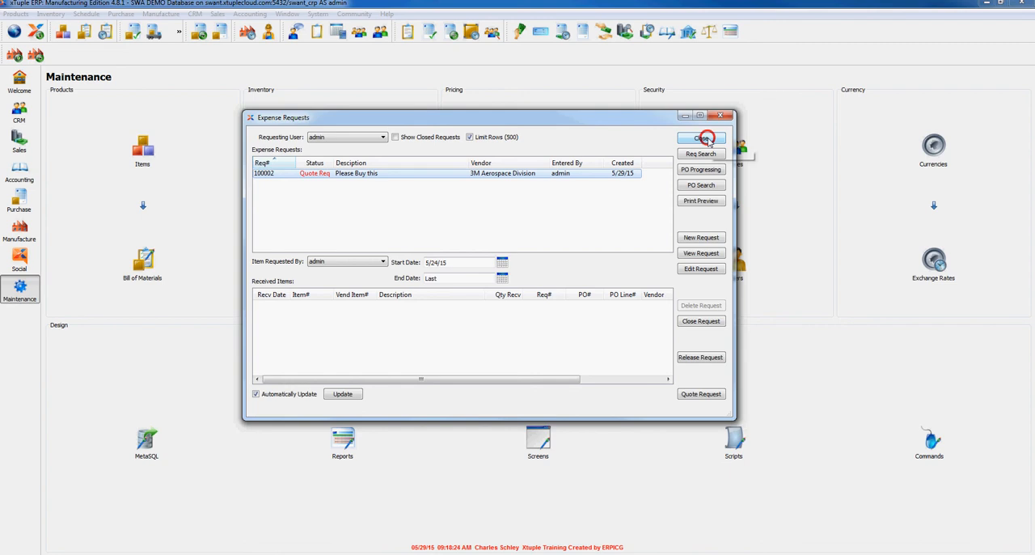
- Open the expense approvals and acknowledge the "Please Buy this" request
left_click(122, 14)
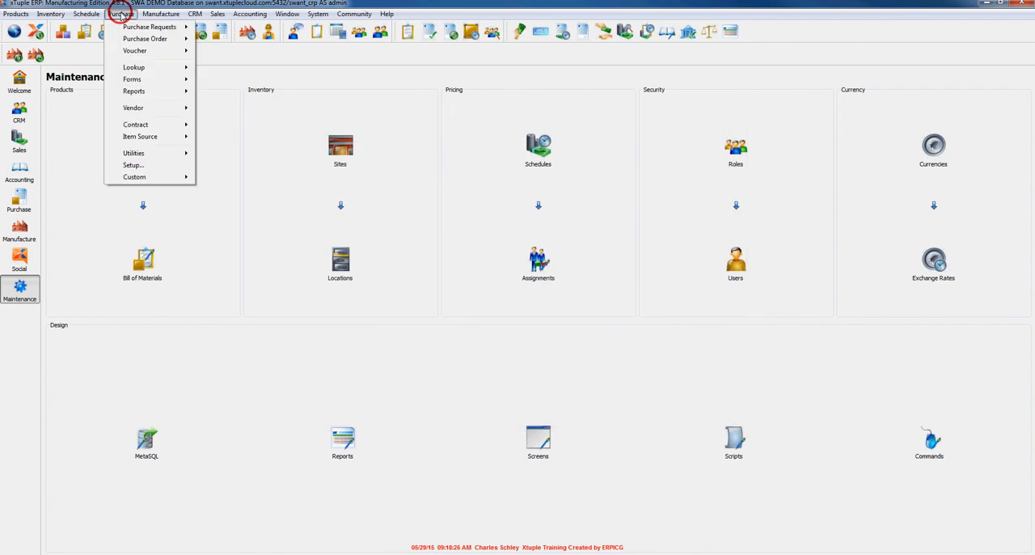
mouse_move(148, 178)
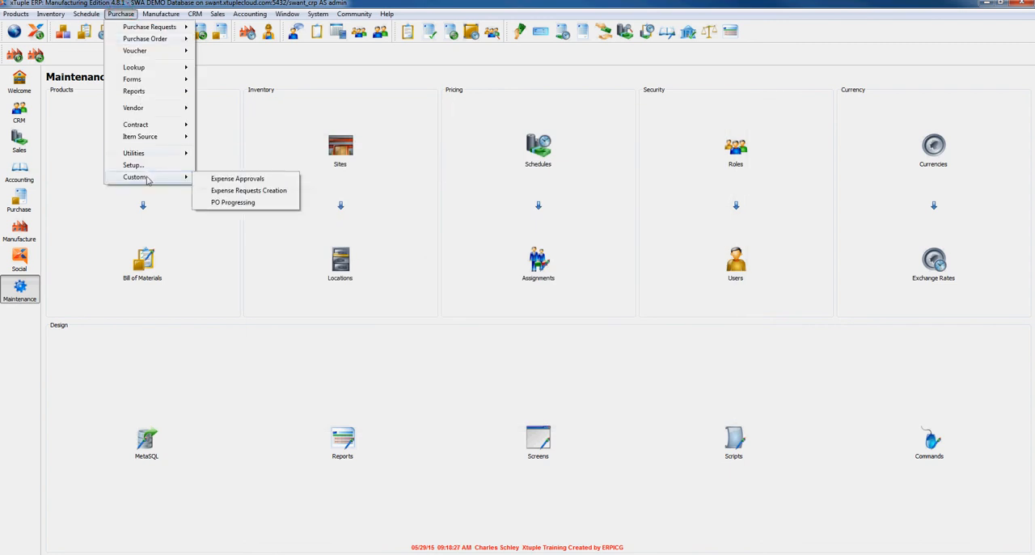
left_click(236, 179)
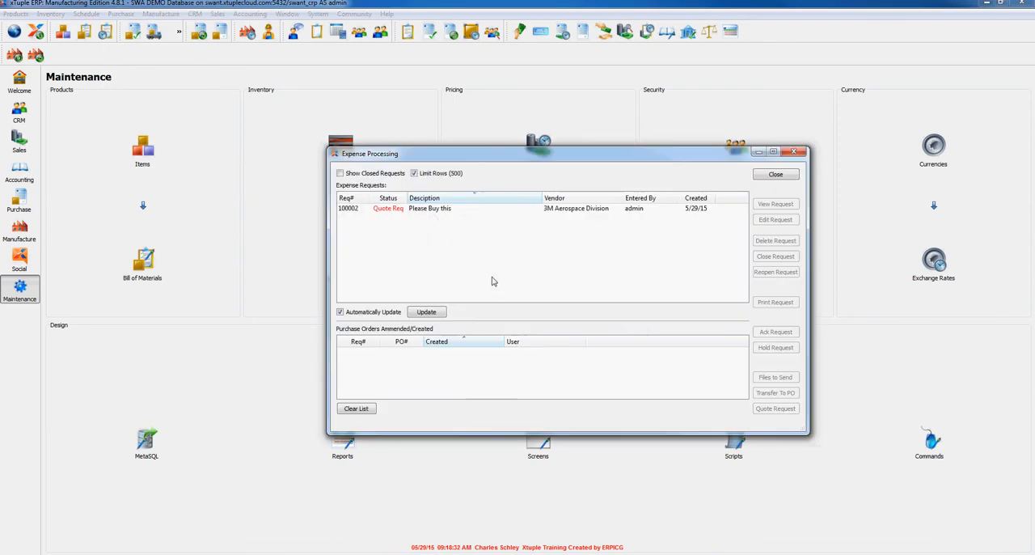
left_click(430, 207)
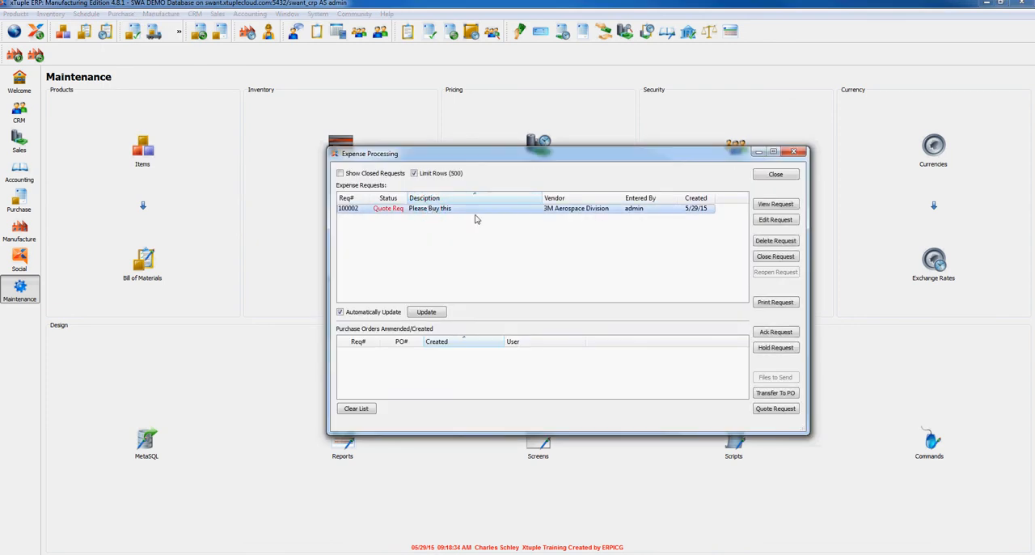
left_click(776, 332)
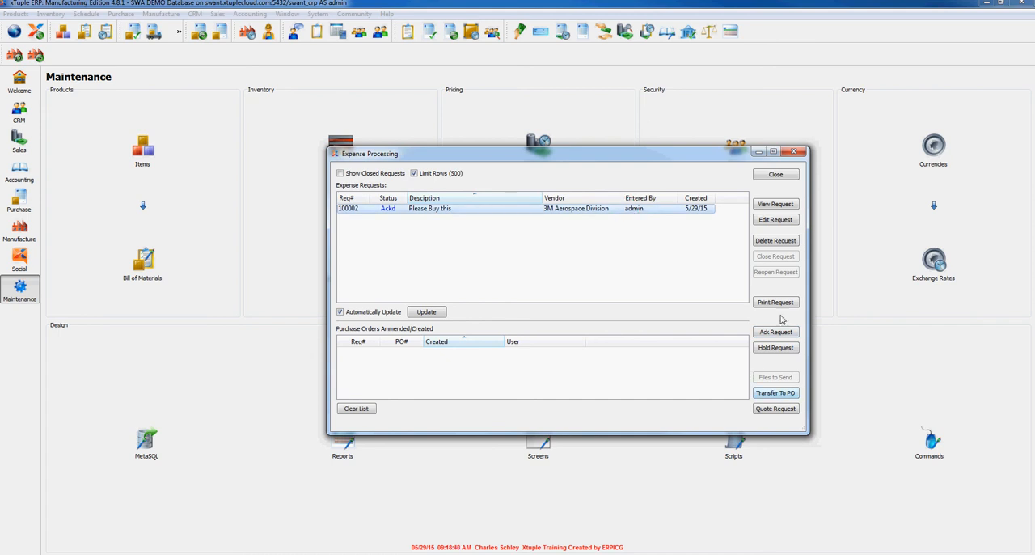
- Transfer the Pipe Riser Assembly line of the acknowledged request to a purchase order and create the order
left_click(777, 395)
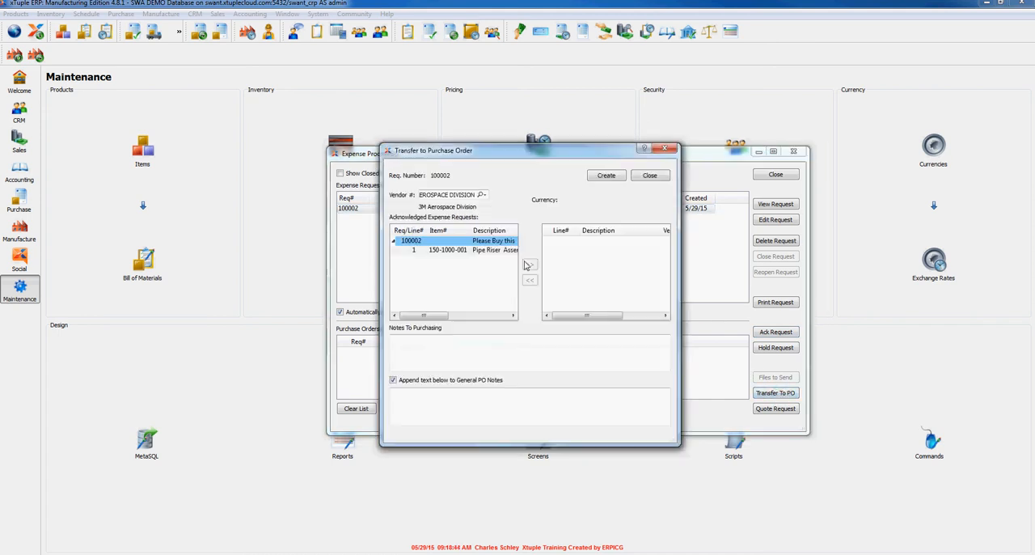
left_click(475, 249)
left_click(531, 266)
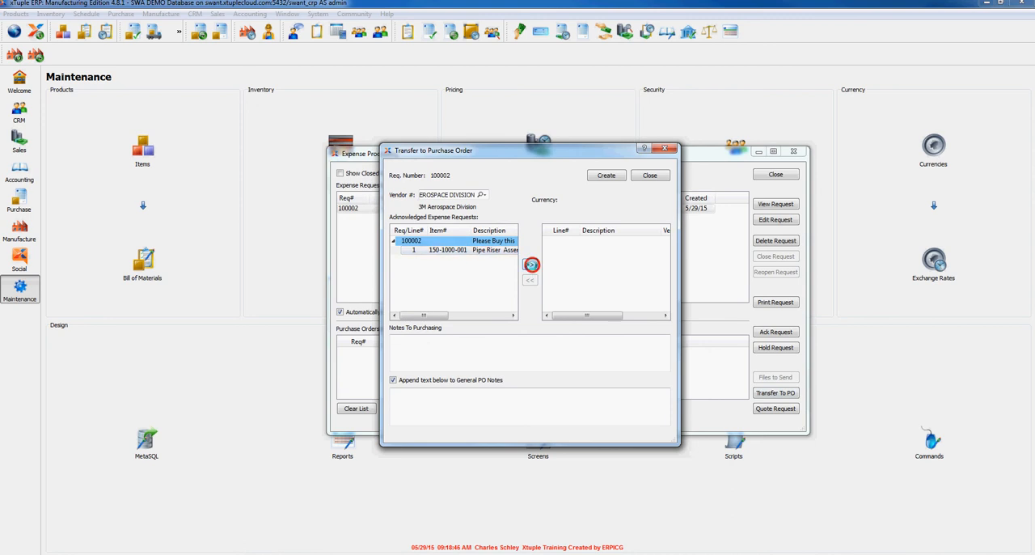
left_click(606, 176)
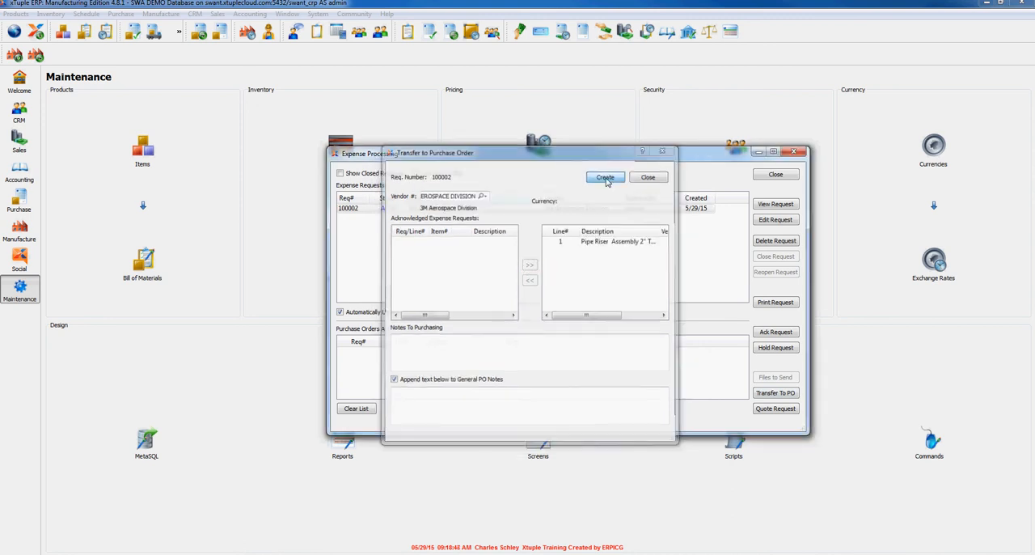
- Open the newly created purchase order for editing and set its status to Open
left_click(378, 352)
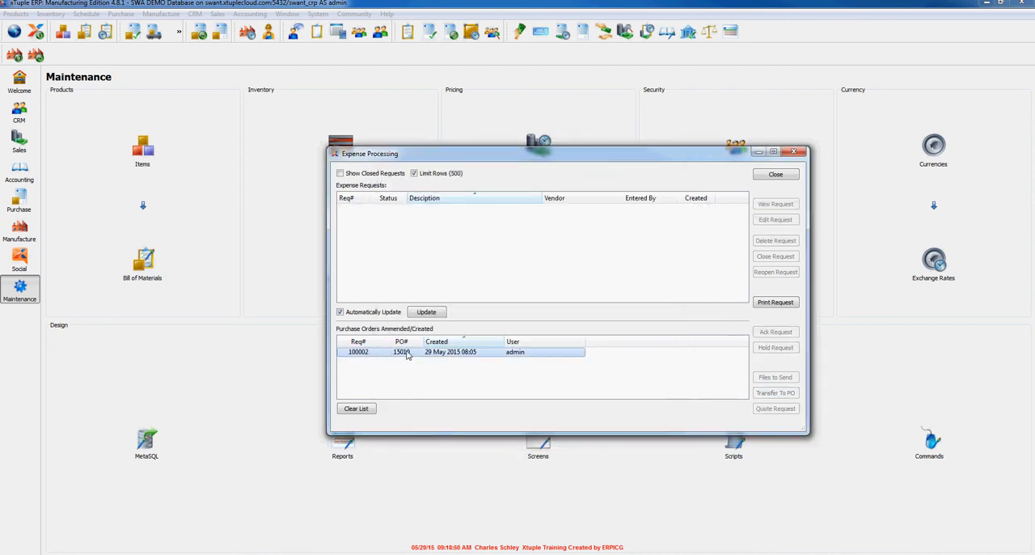
right_click(405, 343)
left_click(432, 343)
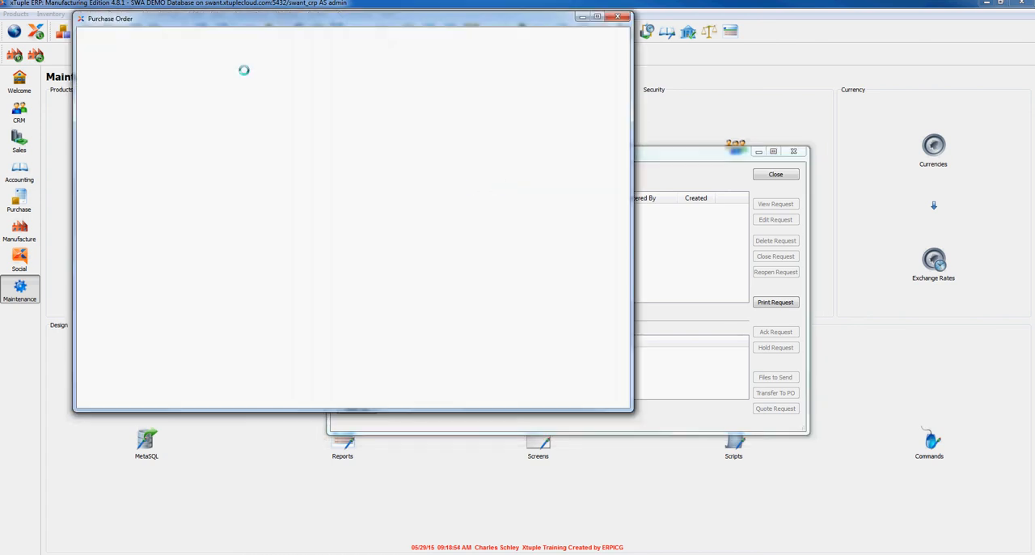
left_click(323, 96)
left_click(319, 108)
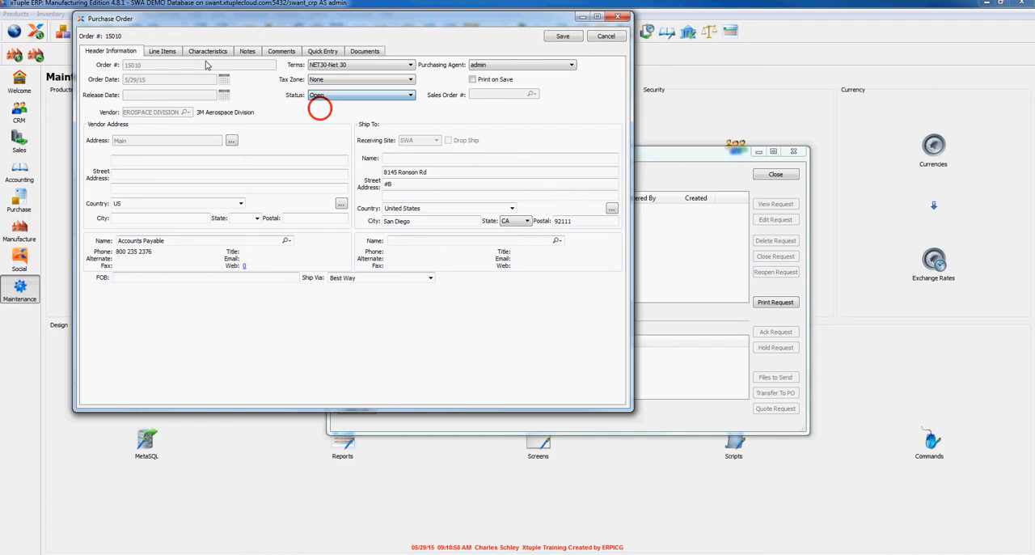
left_click(162, 51)
left_click(169, 77)
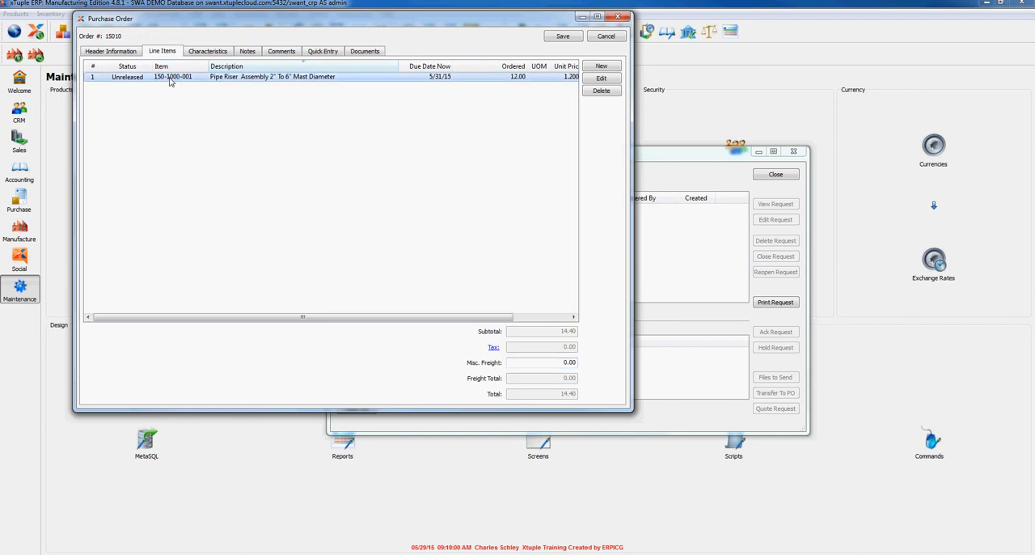
left_click(600, 78)
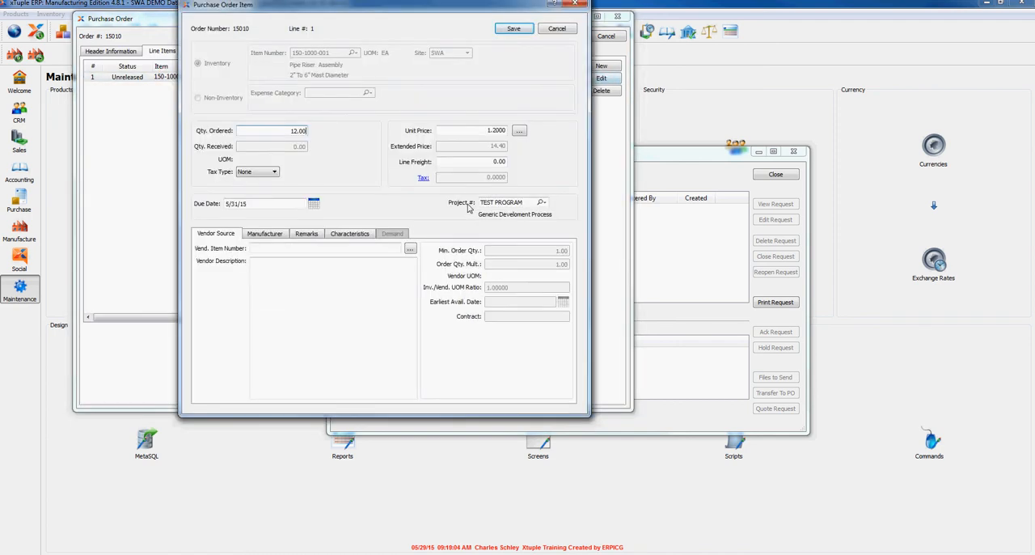
left_click(513, 29)
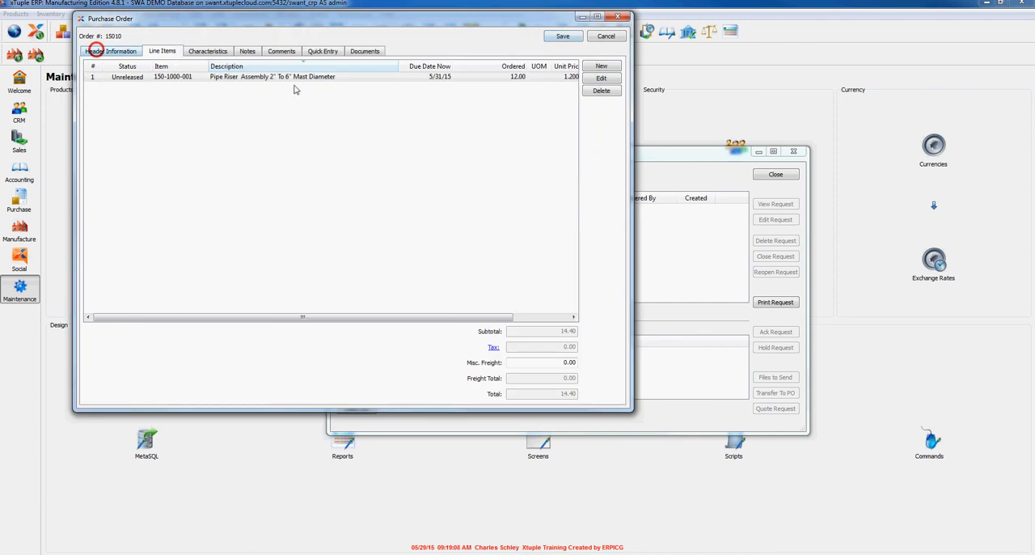
- Return to the order's header information, save the purchase order and close expense processing
left_click(97, 51)
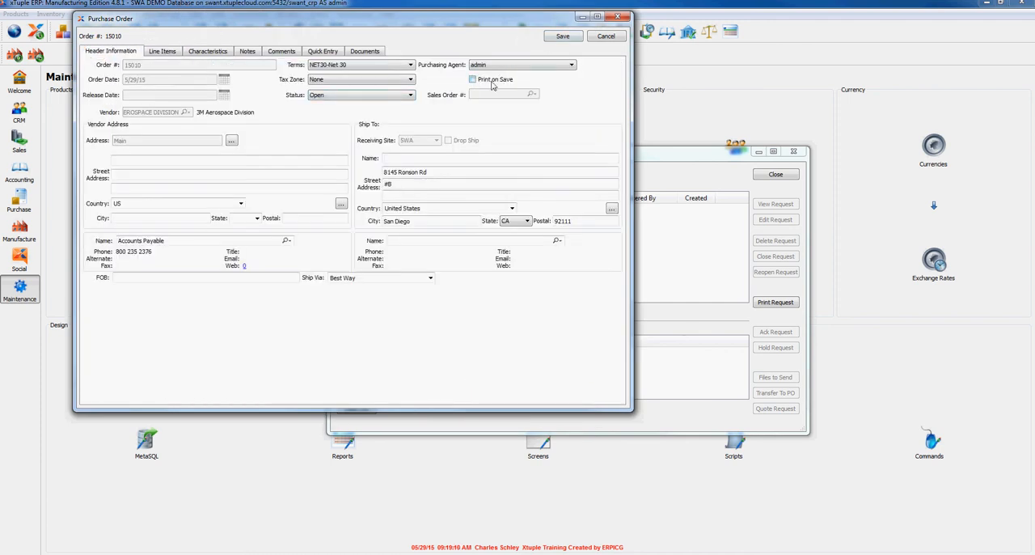
left_click(563, 35)
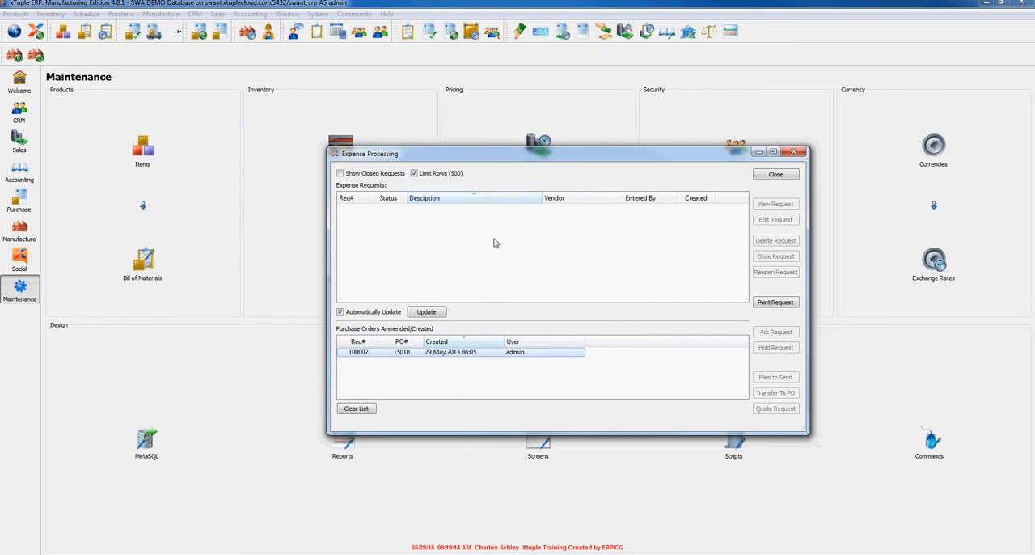
left_click(775, 174)
- Create a new expense request from the expense requests list and show its line items
left_click(120, 14)
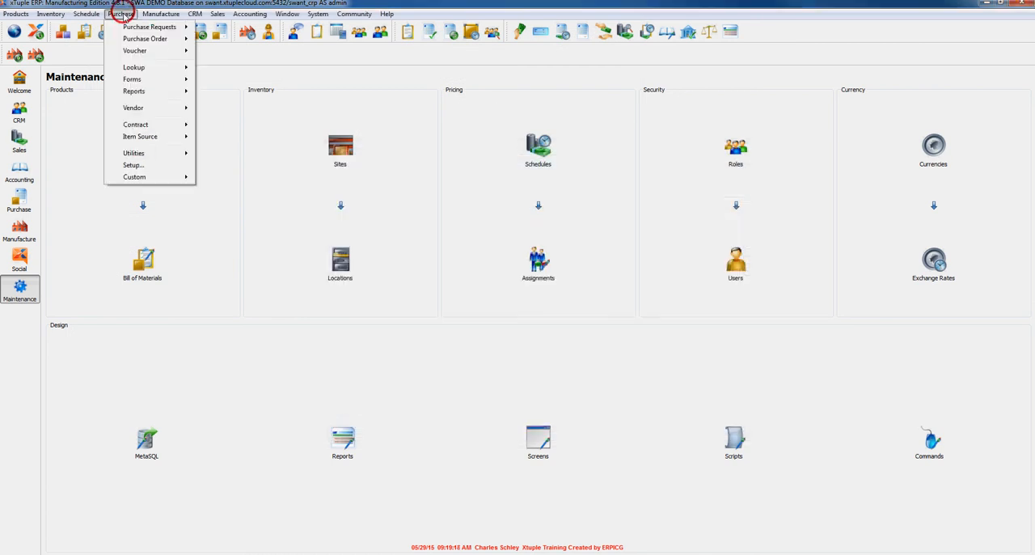
mouse_move(141, 181)
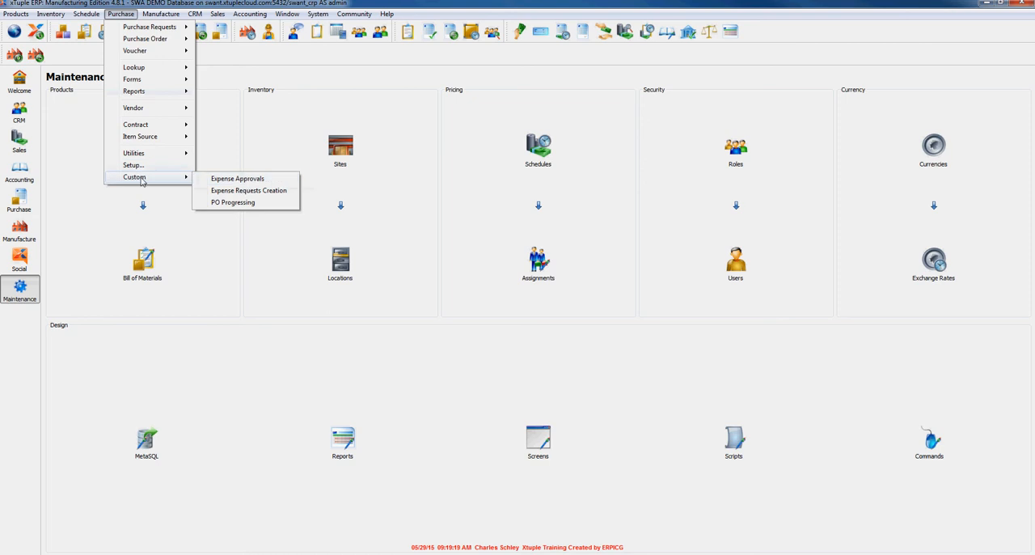
left_click(259, 191)
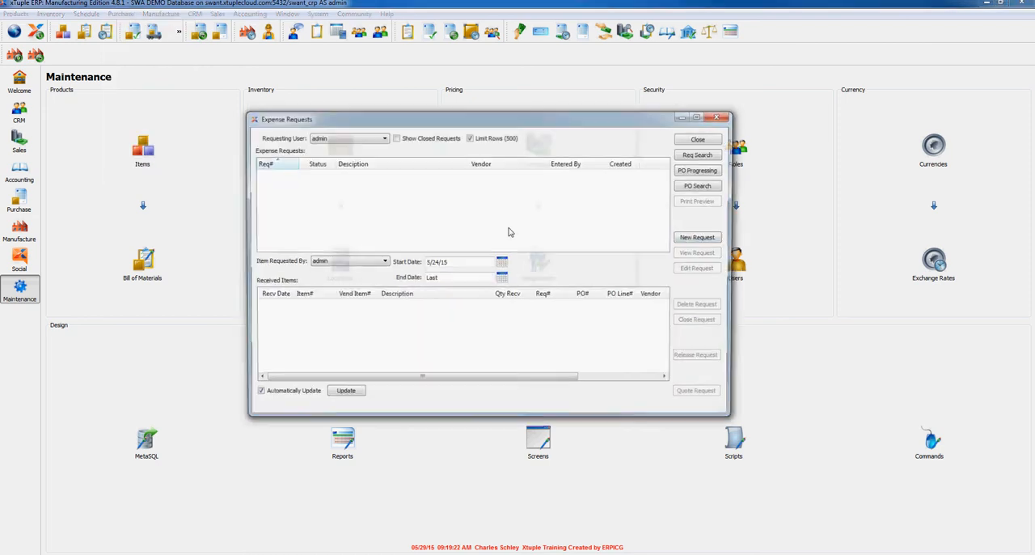
left_click(698, 237)
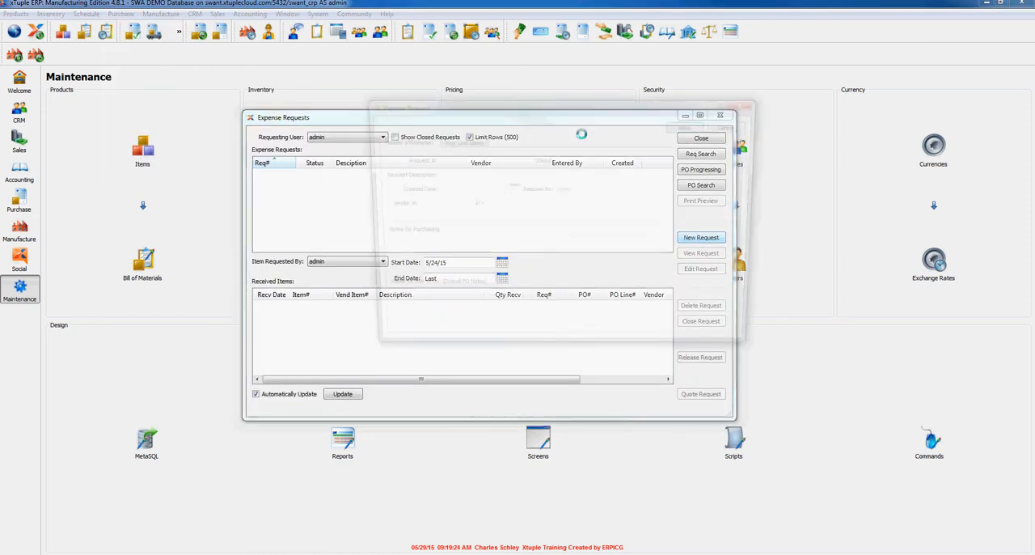
left_click(460, 143)
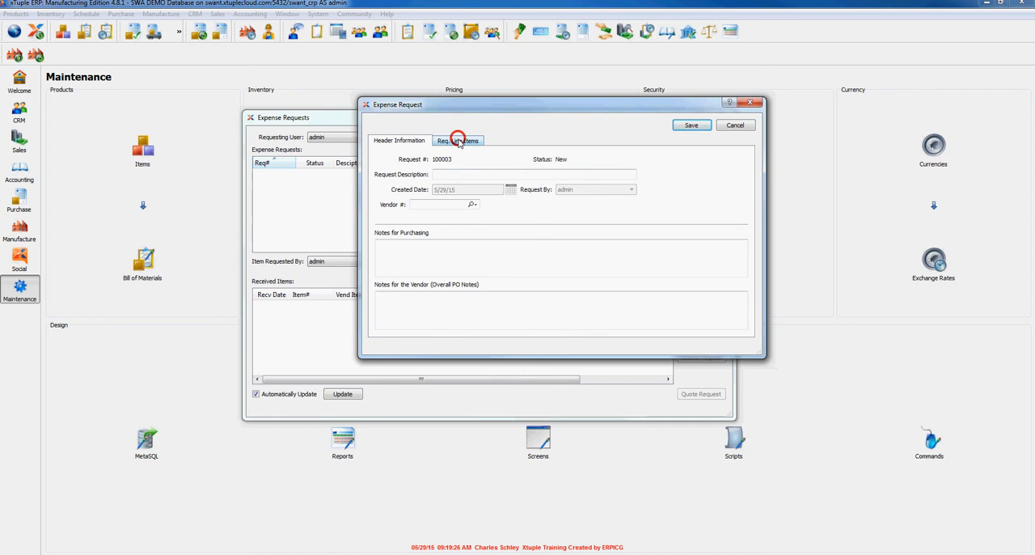
- Start a non-inventory line item in expense category TBD-EXP CAT and cancel it
left_click(732, 160)
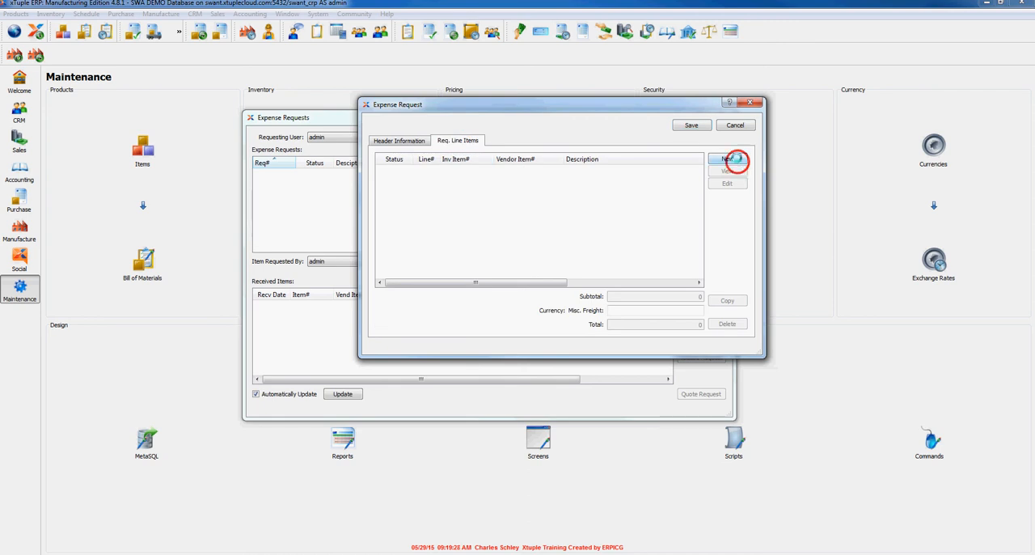
left_click(378, 154)
left_click(417, 178)
left_click(472, 179)
left_click(500, 188)
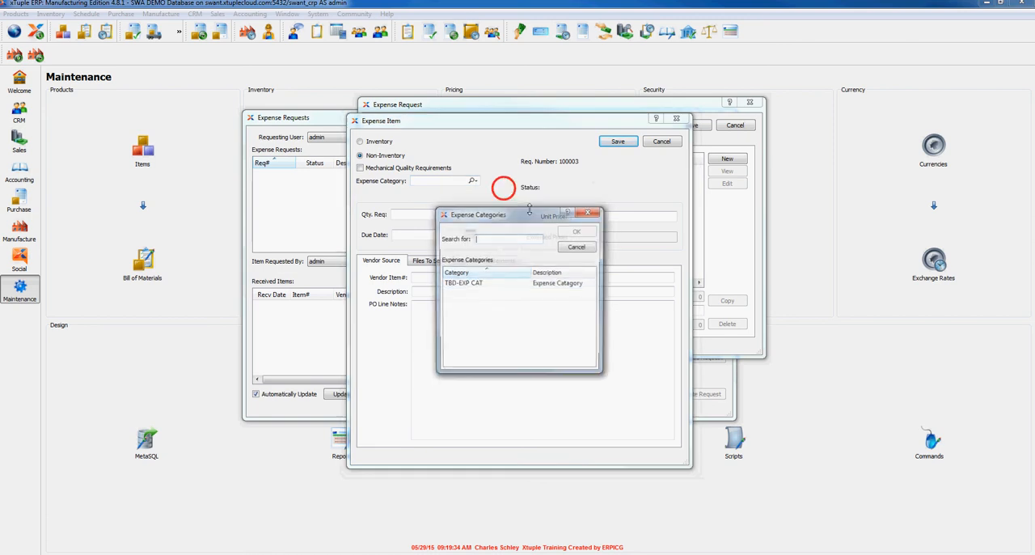
double_click(476, 285)
left_click(436, 216)
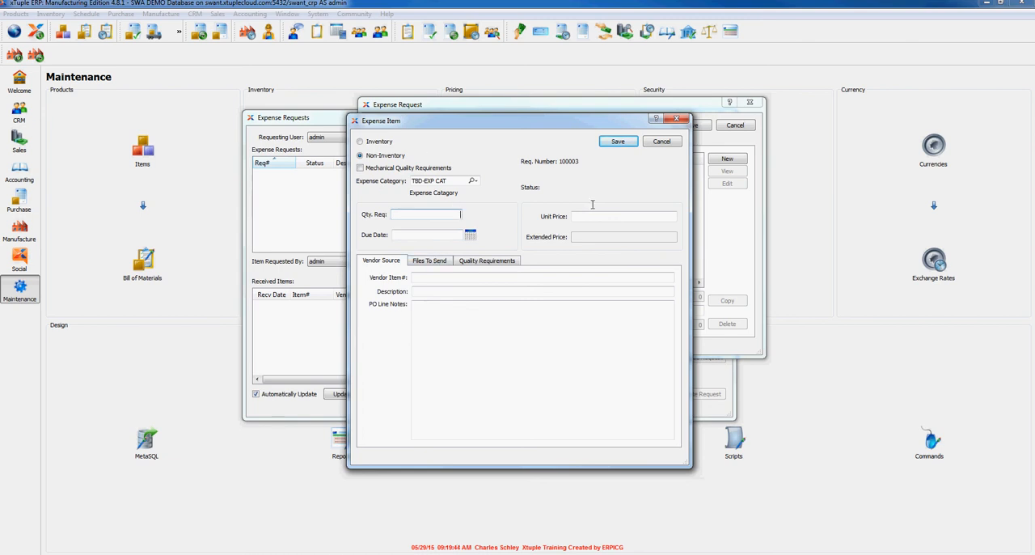
left_click(661, 141)
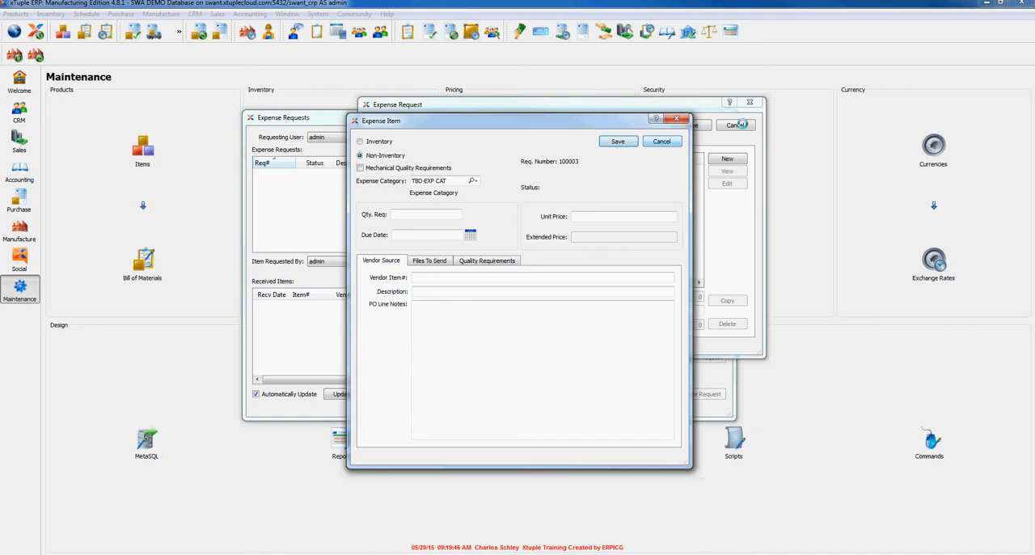
left_click(661, 141)
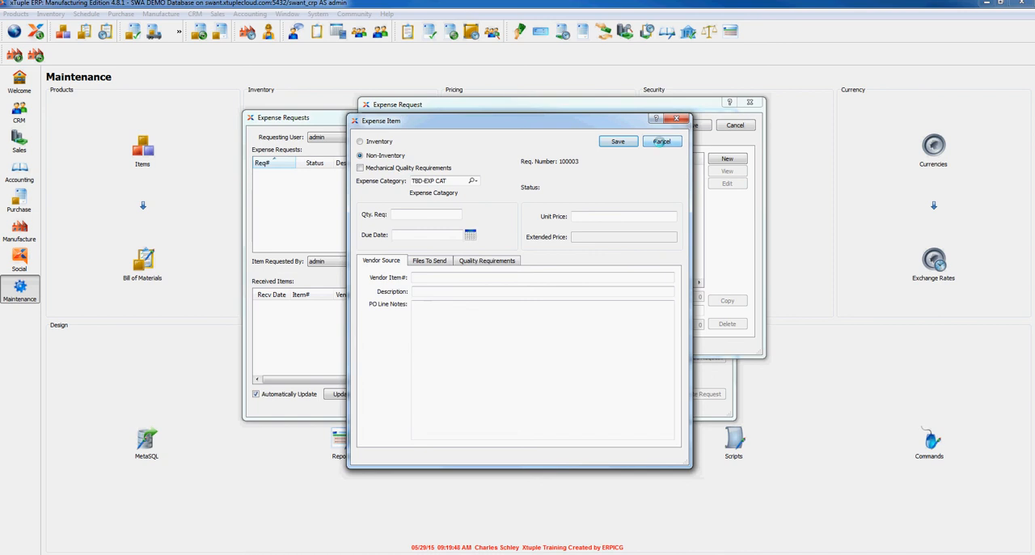